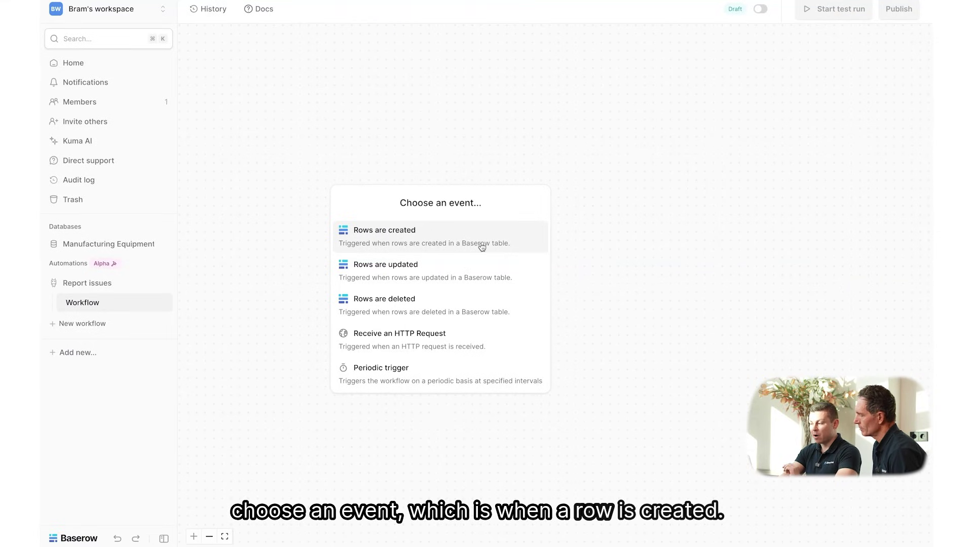
Trigger on rows created in the Manufacturing Equipment Issues Issues table and start a test event
click(482, 247)
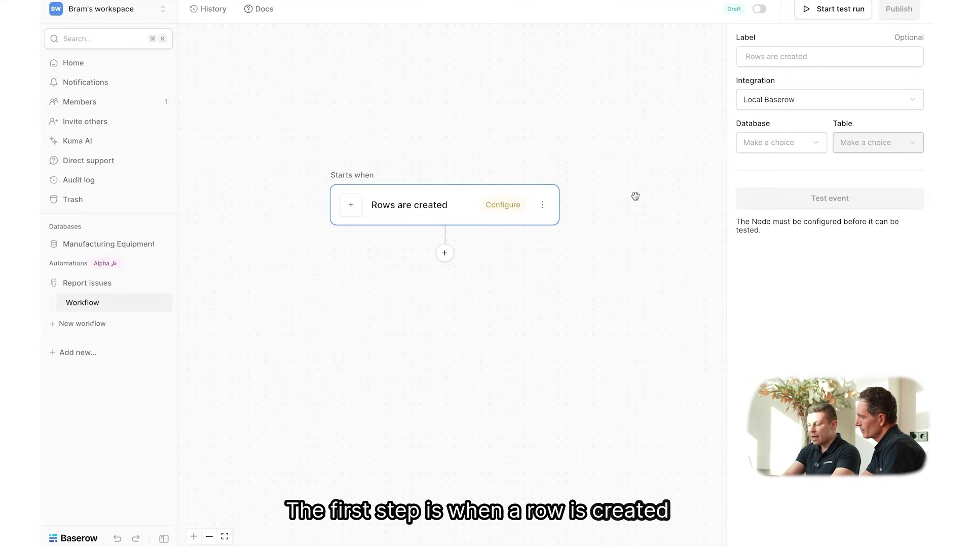
click(765, 144)
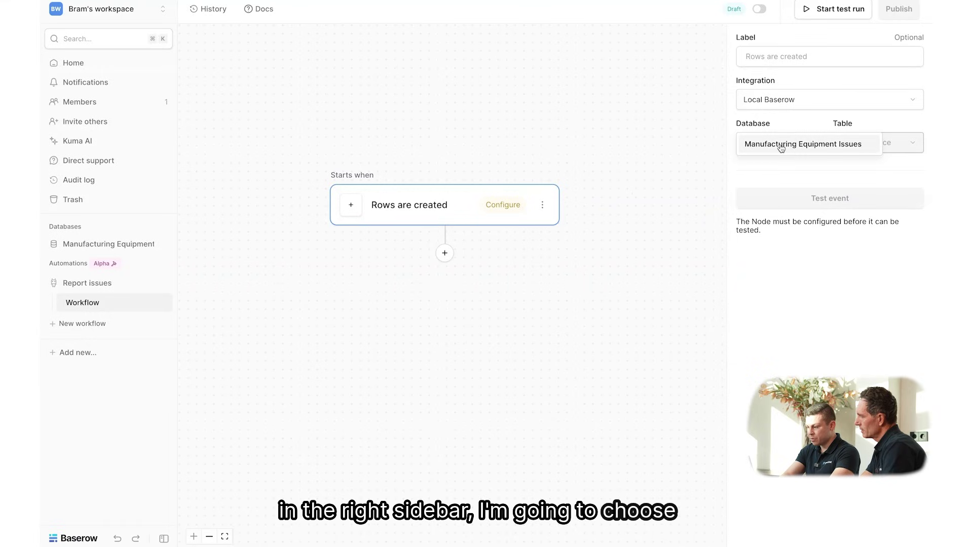
click(781, 145)
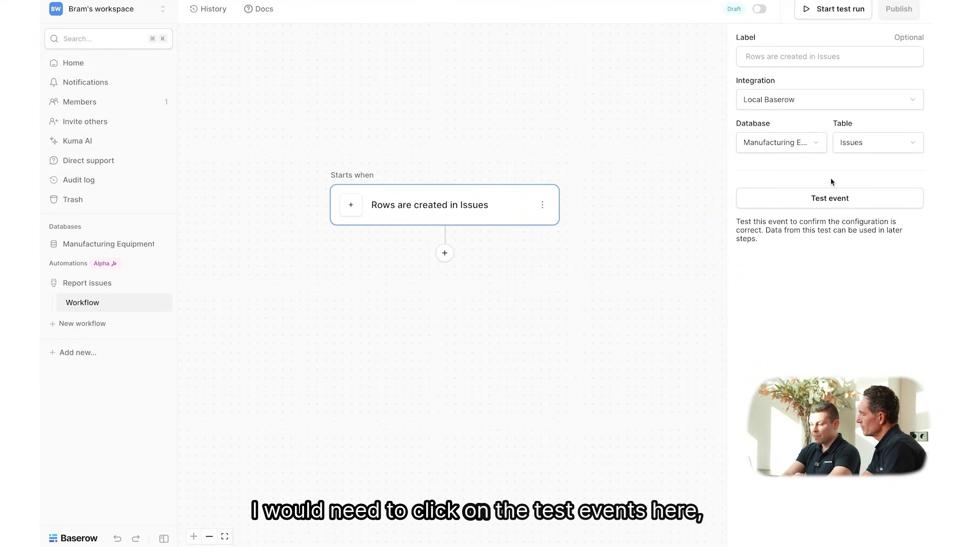
click(817, 205)
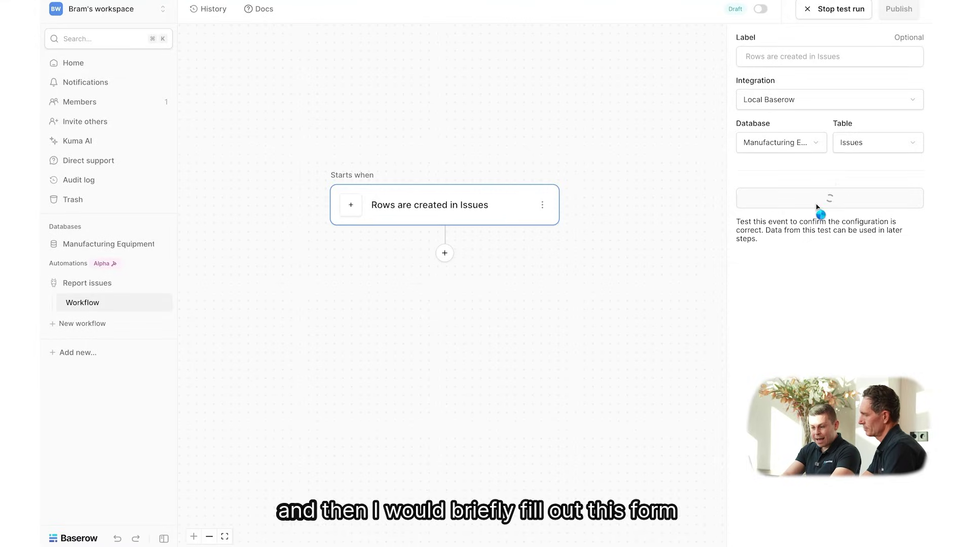
click(63, 244)
Open the Report New Issue form preview and title the issue 'Missing equipment'
click(92, 323)
click(449, 8)
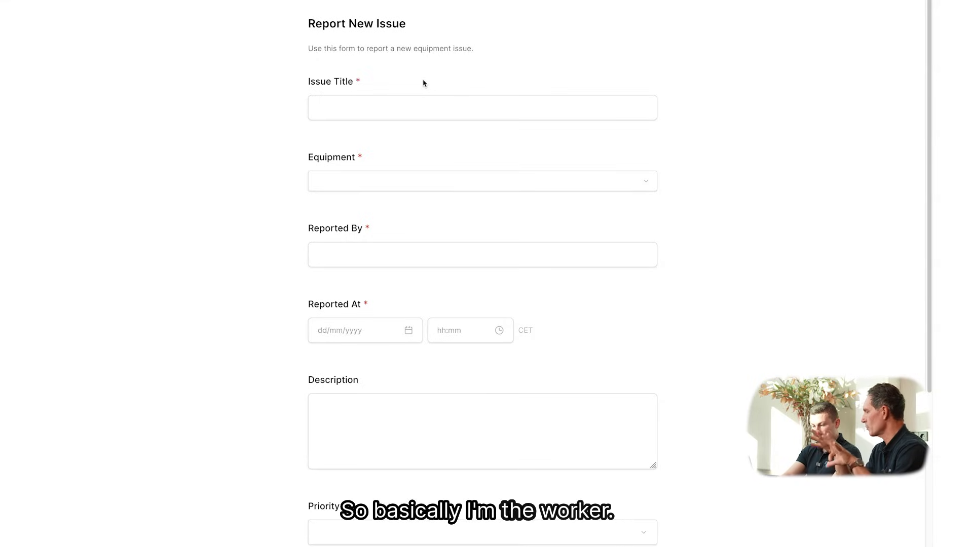
click(421, 104)
text(Mi)
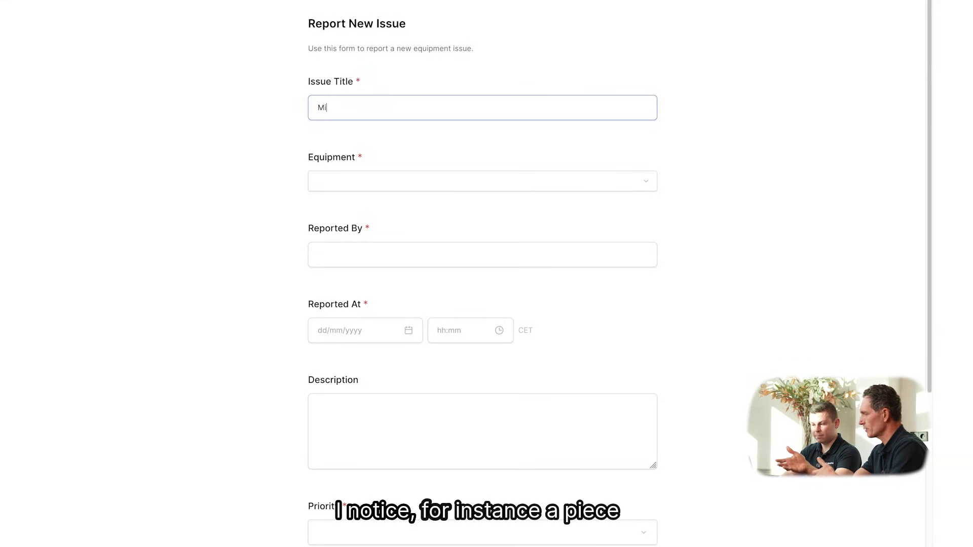
text(ssing equipment)
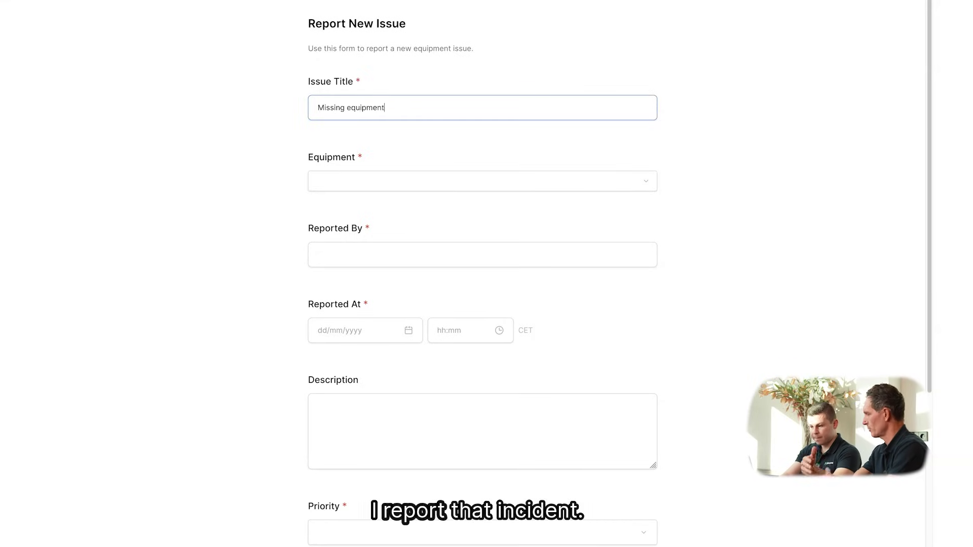
Choose Generator A1, enter the reporter's name, and describe: 'We arrived on site, but the generator was missing.'
click(432, 179)
click(433, 219)
click(430, 254)
text(Bram)
click(576, 296)
scroll(614, 306, down, 2)
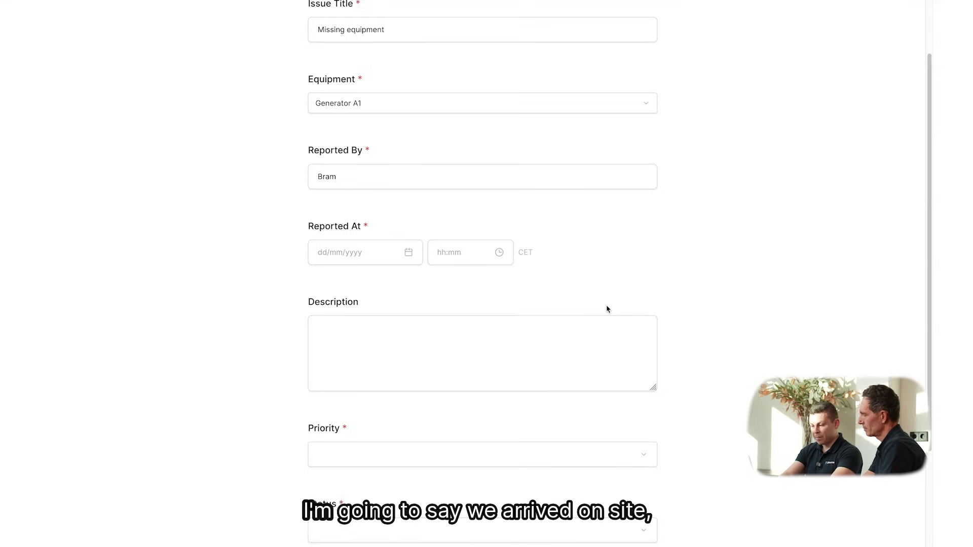
click(575, 331)
text(We arrived on site, but the generator was missing.)
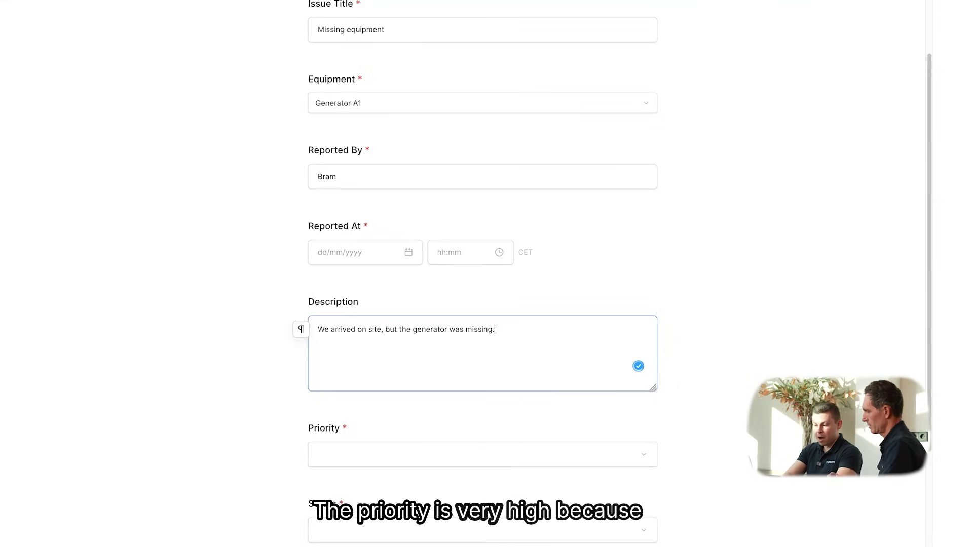
click(802, 326)
Set priority High, status Open, and report date 6 November 2025
scroll(634, 391, down, 2)
click(543, 360)
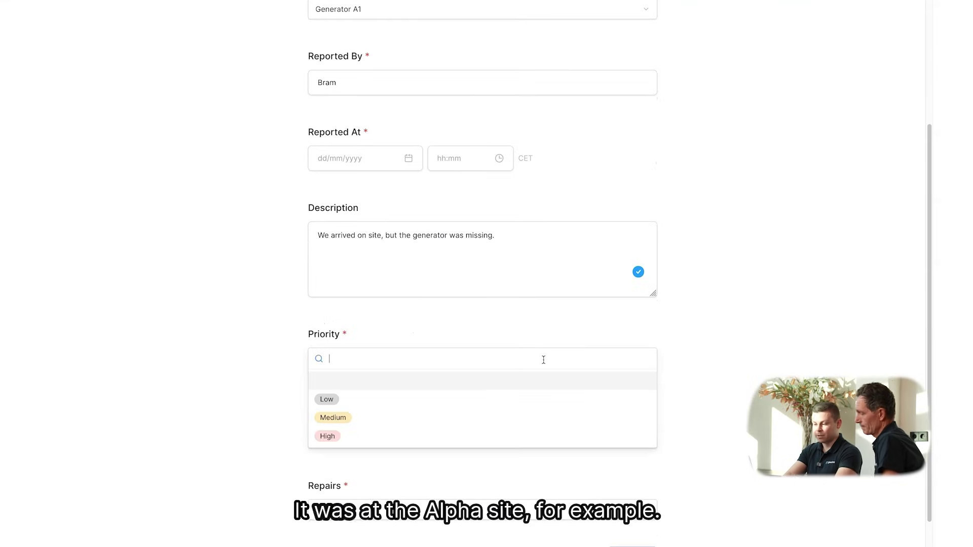
click(490, 434)
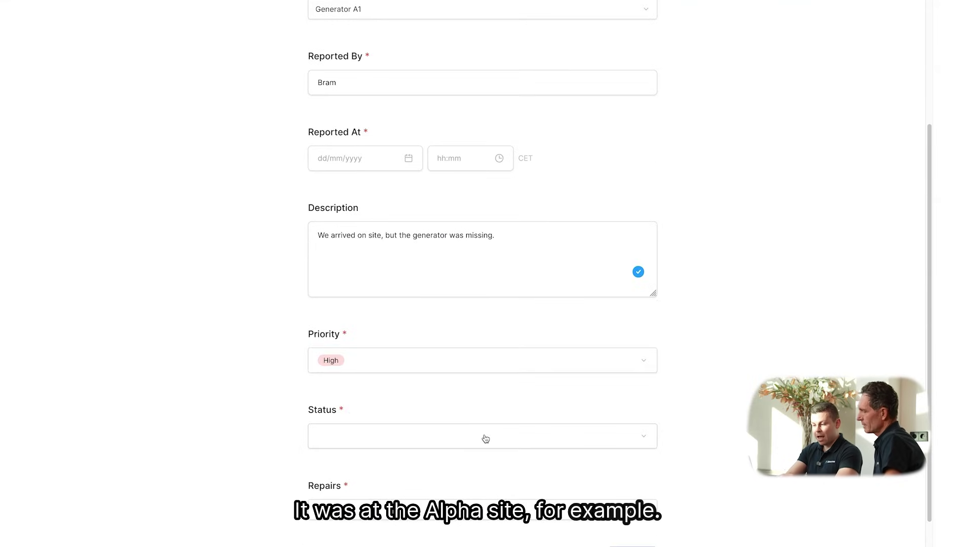
click(485, 439)
click(480, 463)
click(479, 436)
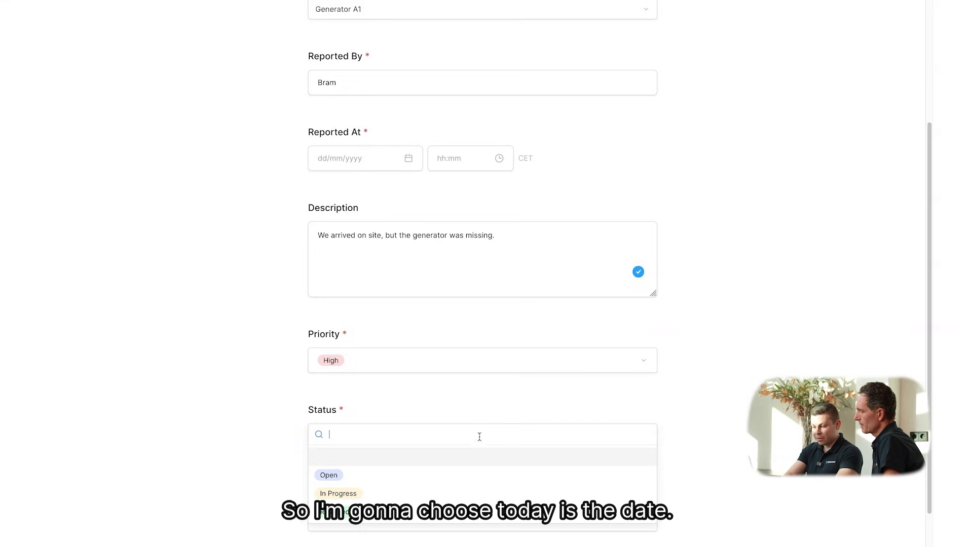
click(478, 474)
click(387, 165)
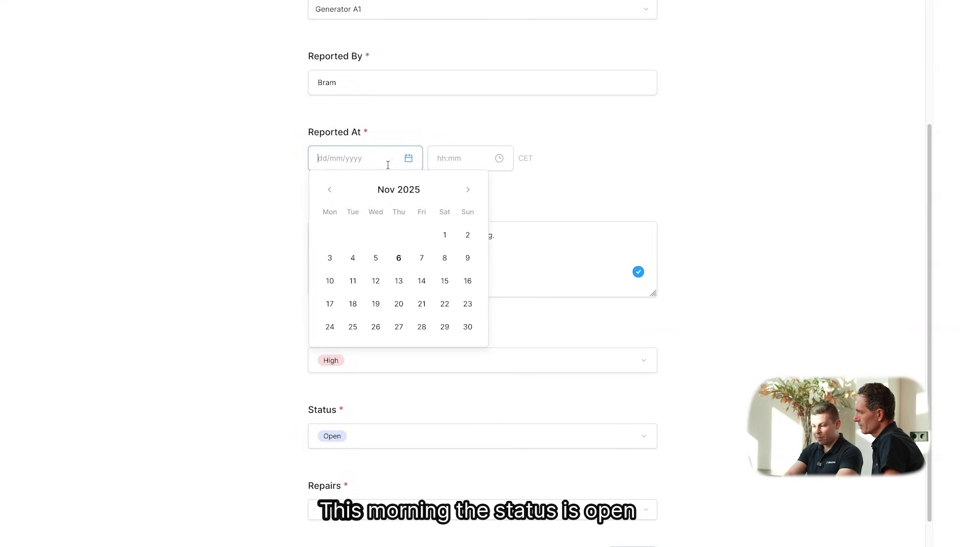
click(399, 258)
click(768, 276)
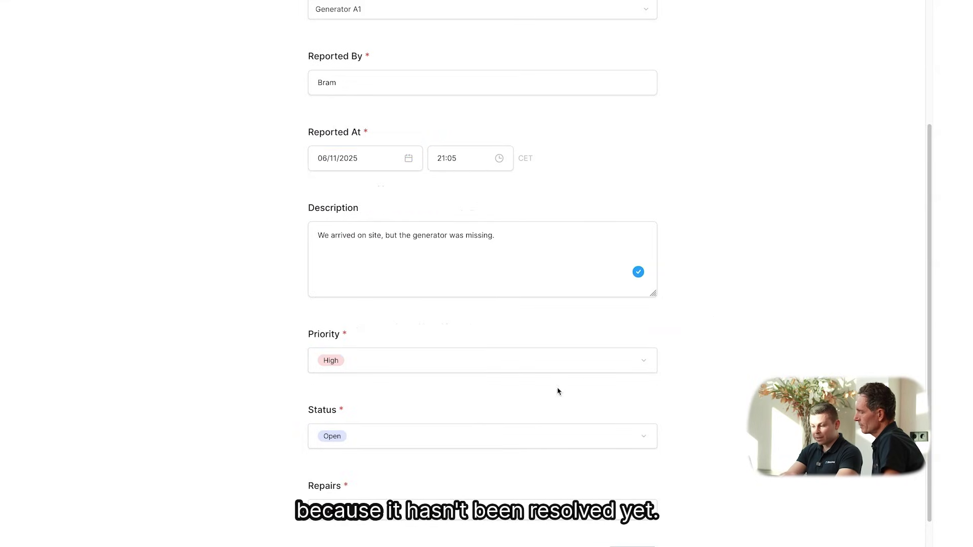
Set the report time to 04:00, link repair R-001, and submit the issue
click(464, 159)
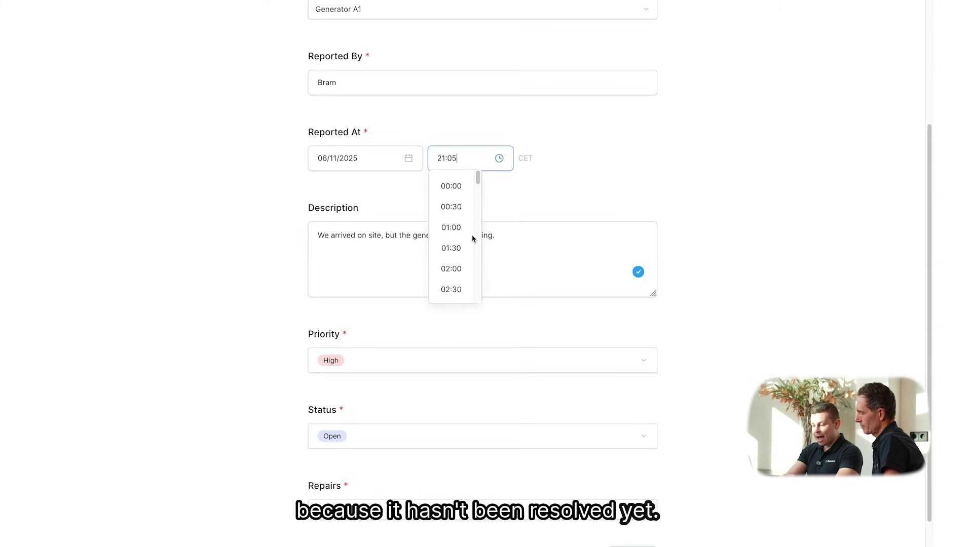
scroll(458, 233, down, 2)
click(454, 263)
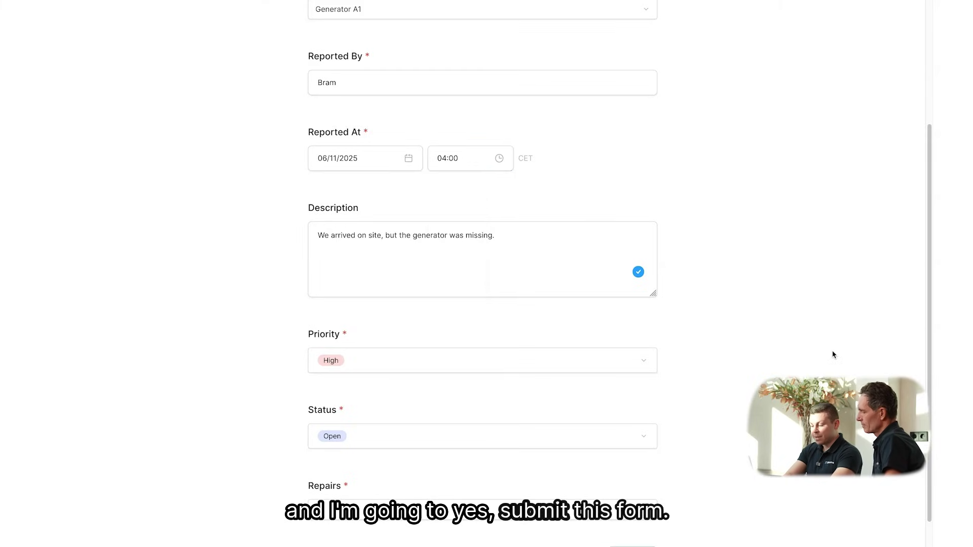
scroll(833, 354, down, 2)
click(622, 469)
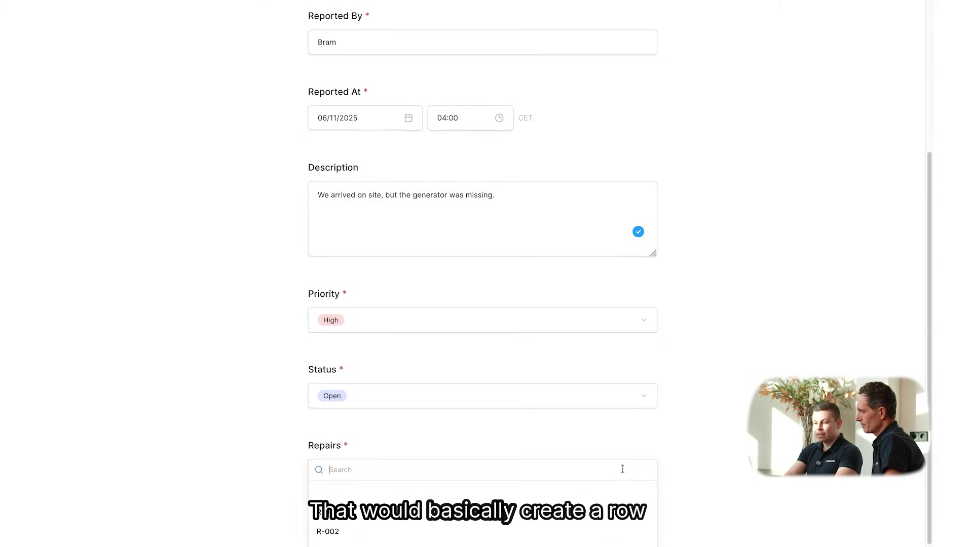
click(647, 504)
click(641, 525)
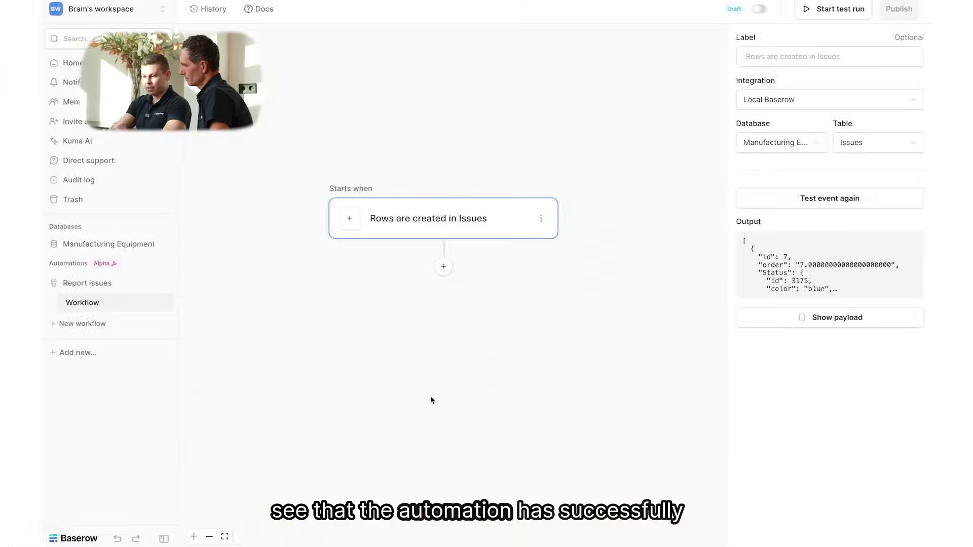
Review the test row's payload, then add a Router step after the Issues trigger
click(767, 319)
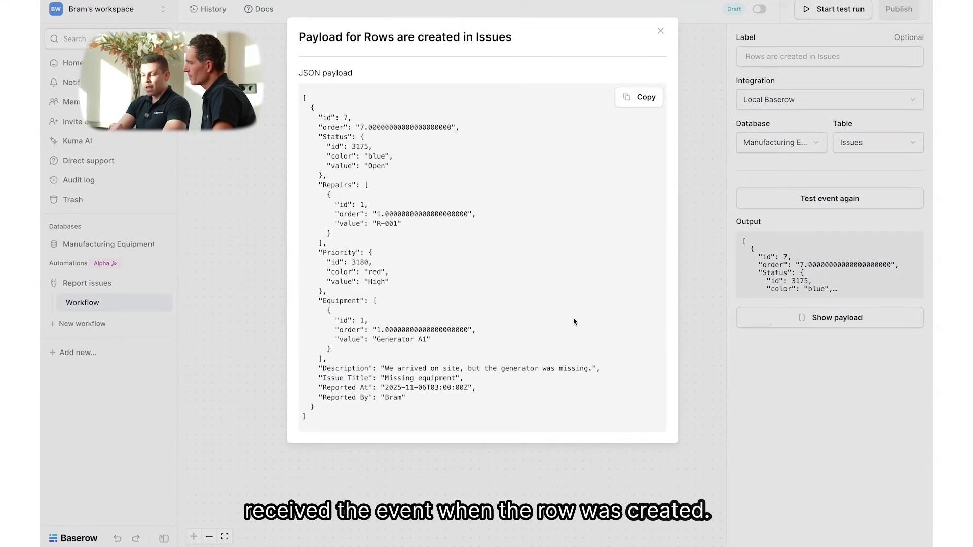
click(769, 373)
click(446, 274)
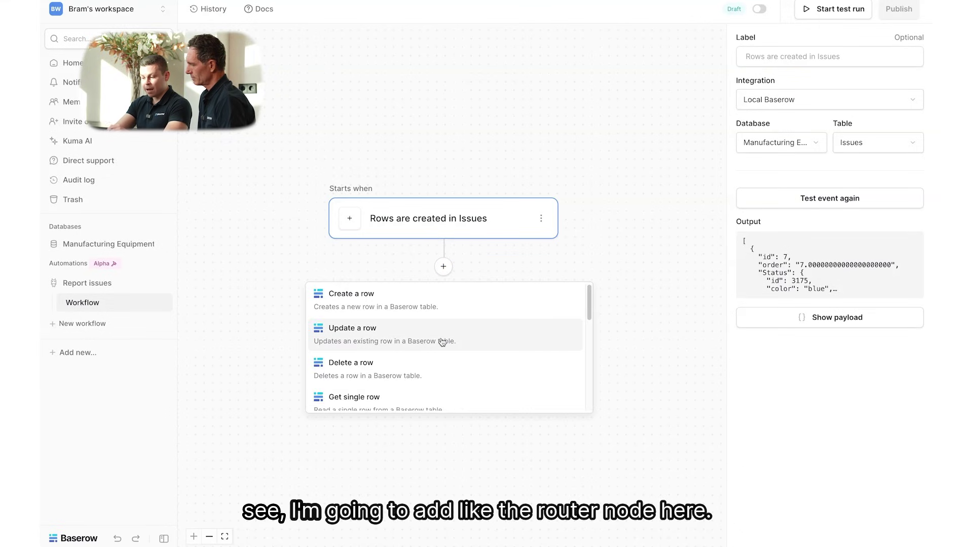
scroll(443, 341, down, 5)
scroll(442, 343, down, 1)
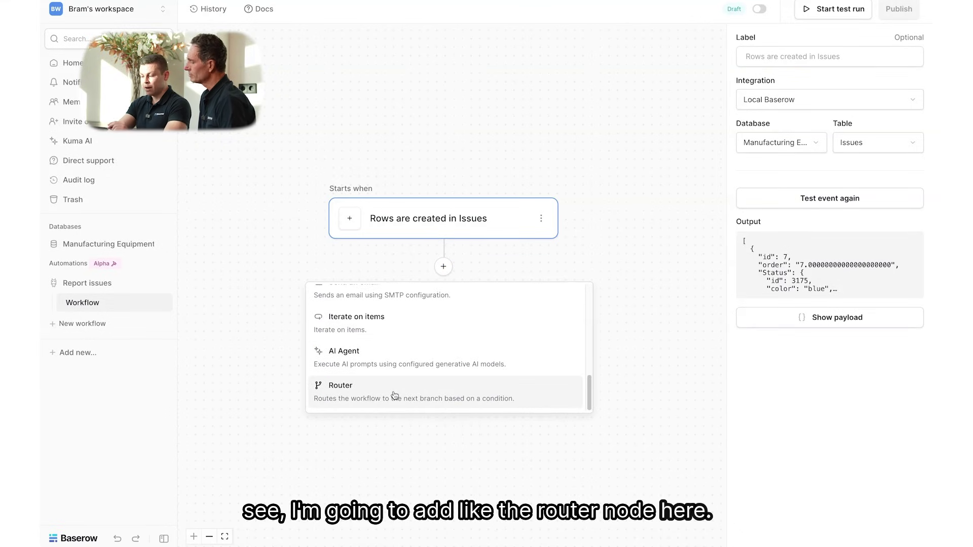
click(394, 394)
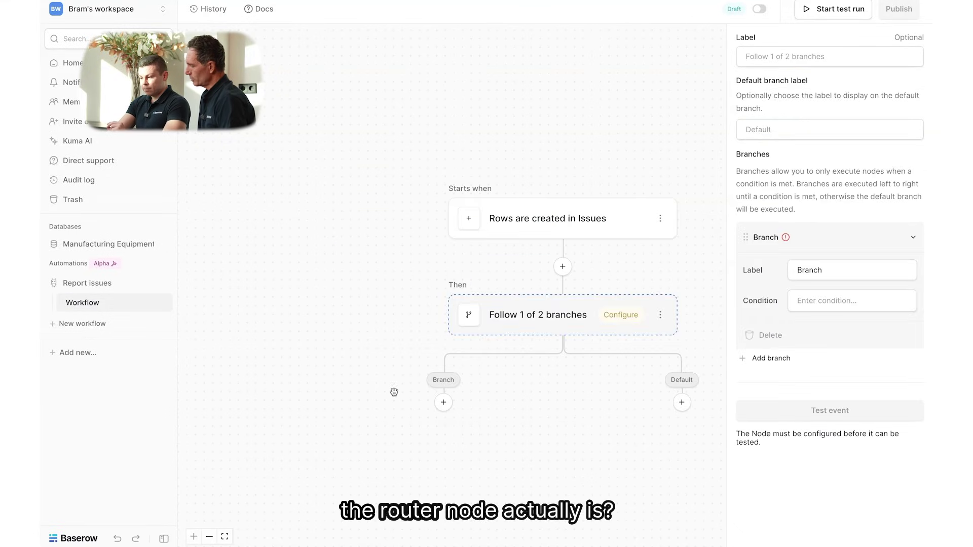
Set the branch condition to the Issues row's Status value = 'Open'
drag(566, 443, 431, 380)
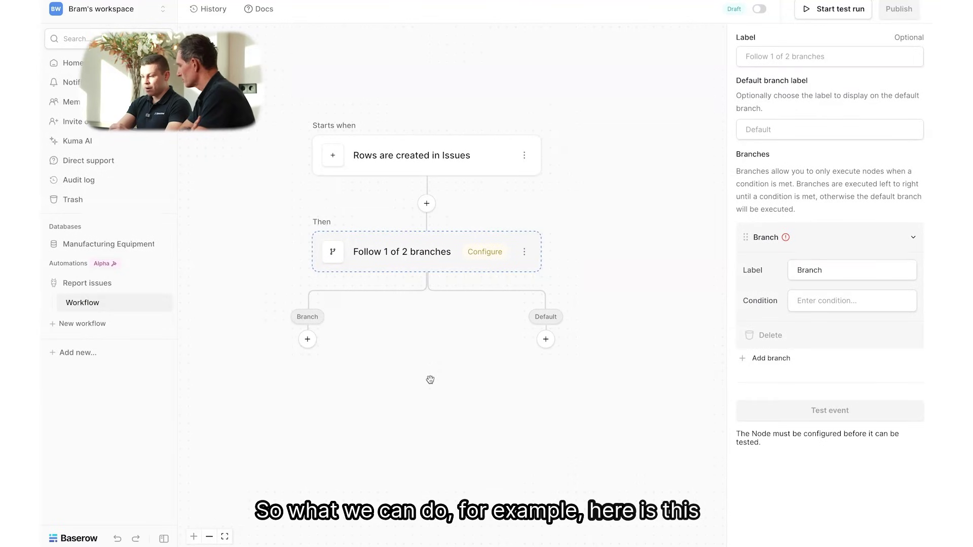
click(819, 302)
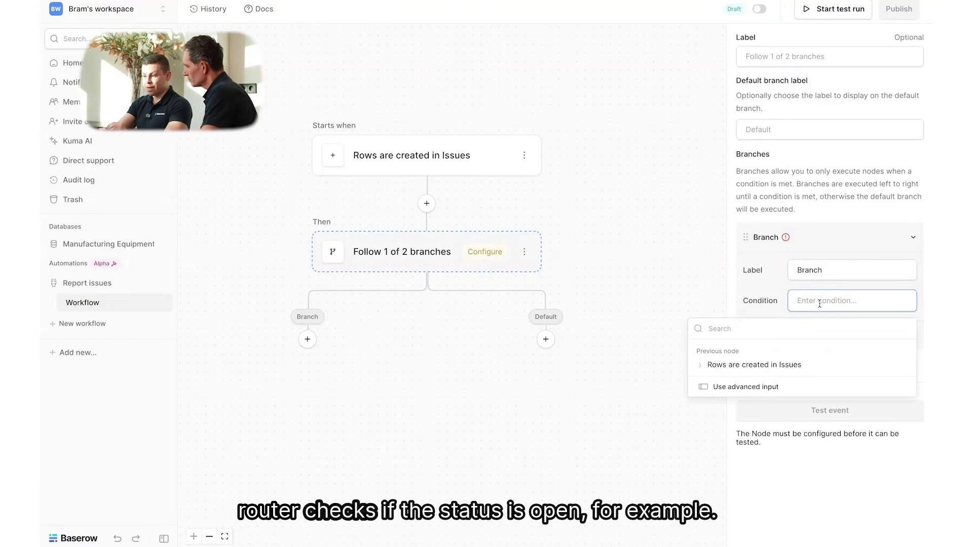
click(740, 387)
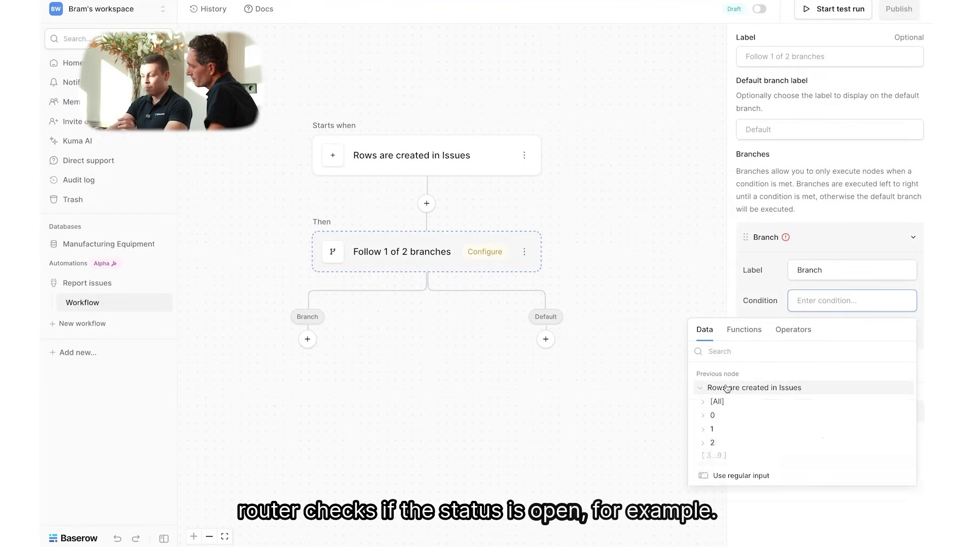
click(725, 414)
scroll(749, 442, down, 1)
scroll(749, 442, down, 2)
click(730, 449)
click(736, 467)
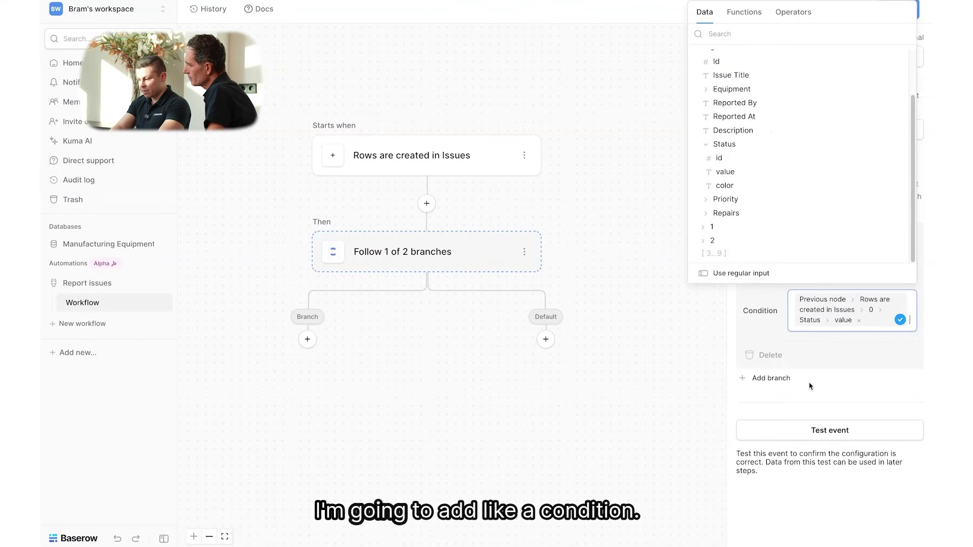
text(= 'Open')
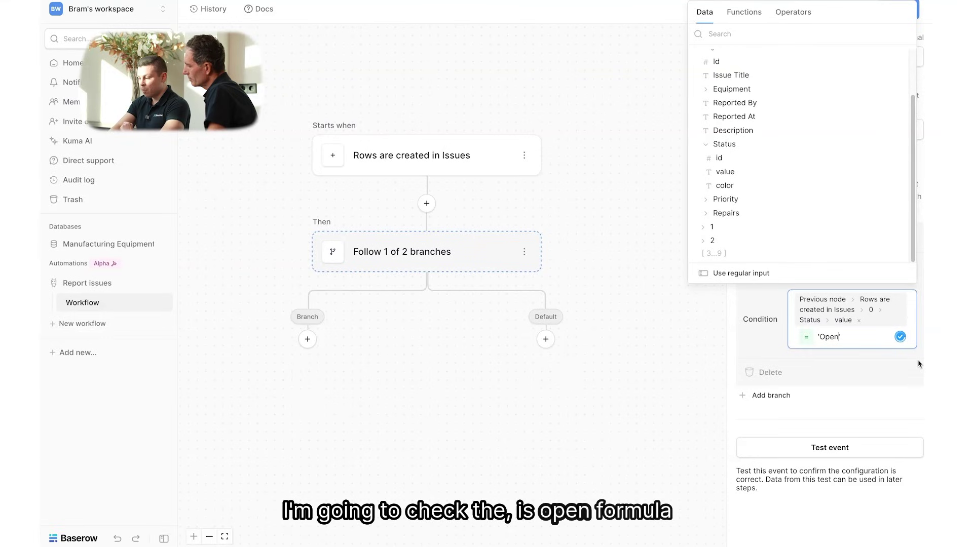
click(921, 360)
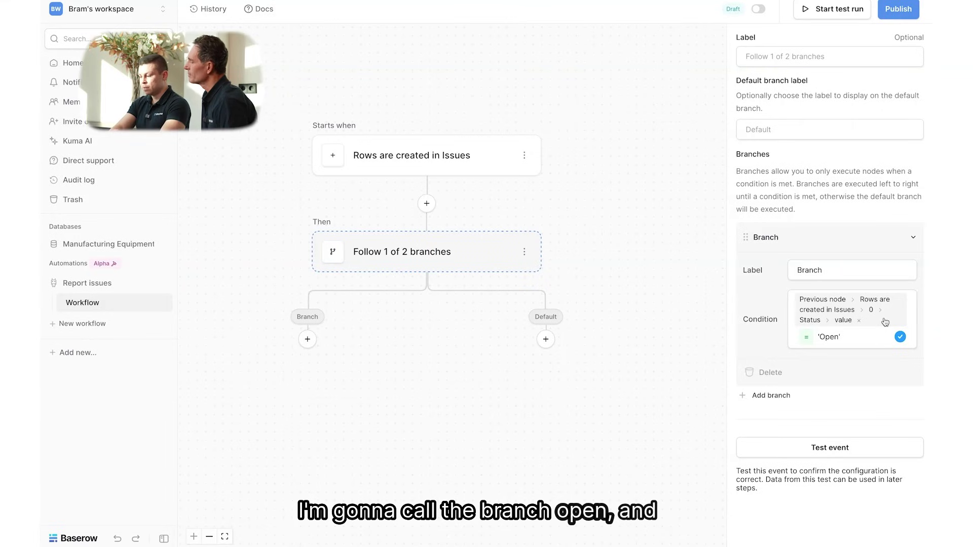
Rename the router's first branch label to Open
double_click(847, 268)
text(Open)
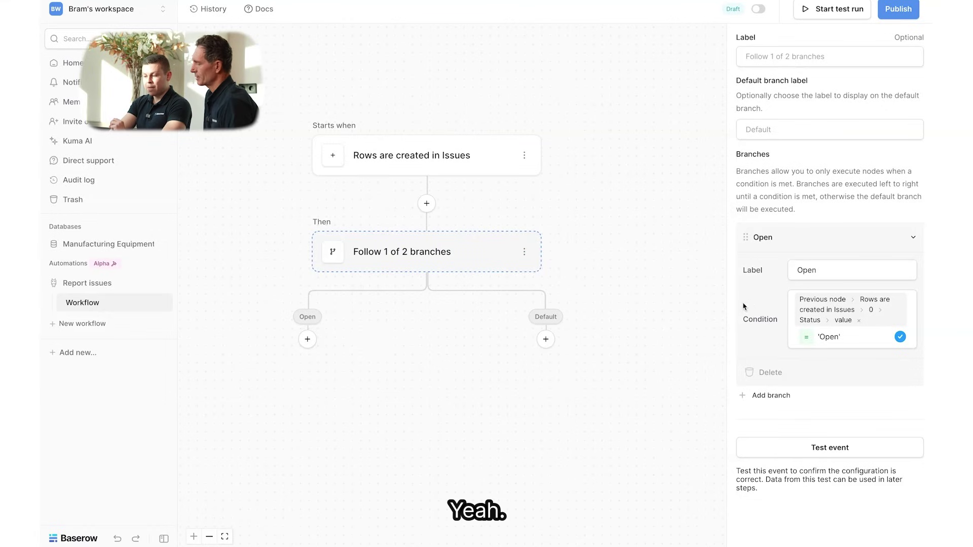
scroll(434, 366, left, 3)
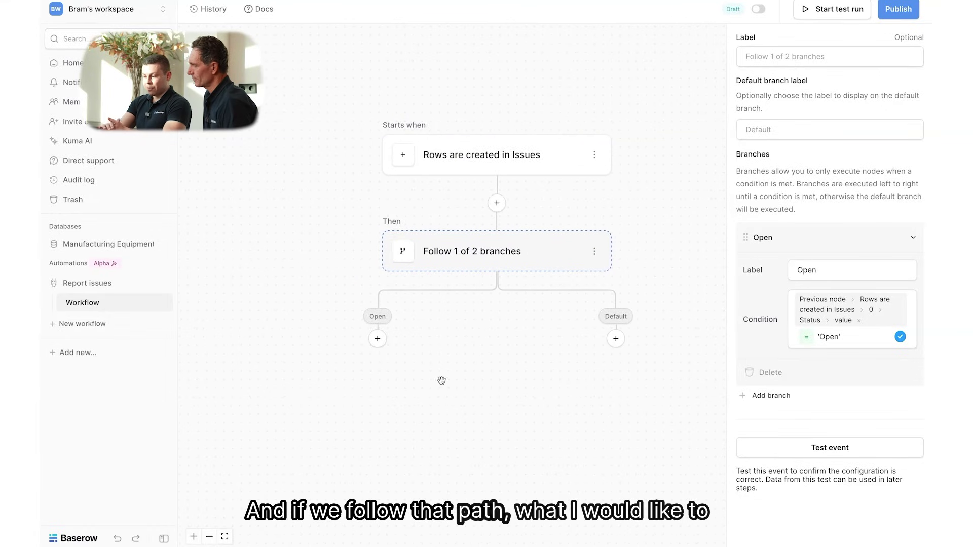
Add an AI Agent step beneath the router's Open branch
click(379, 340)
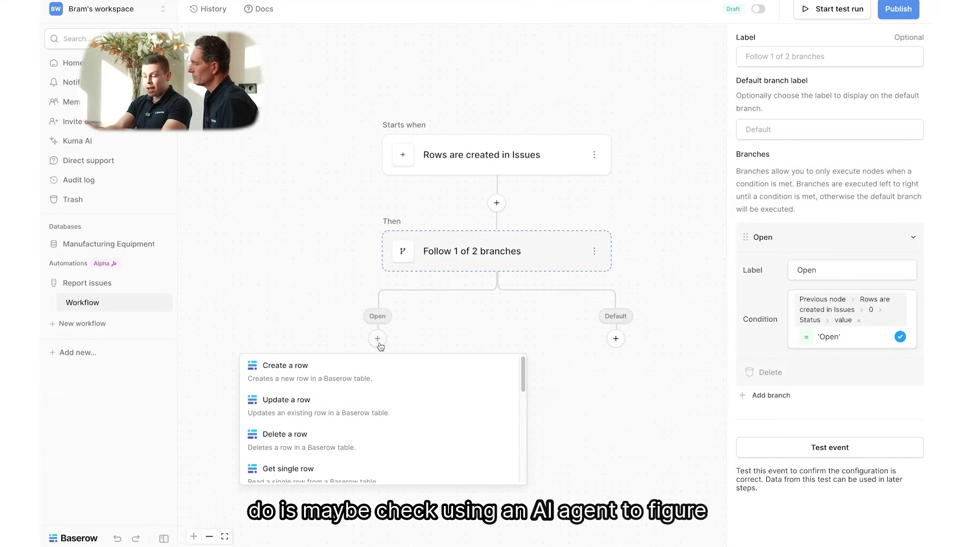
scroll(385, 414, down, 4)
scroll(385, 415, down, 2)
click(349, 429)
drag(456, 448, 493, 403)
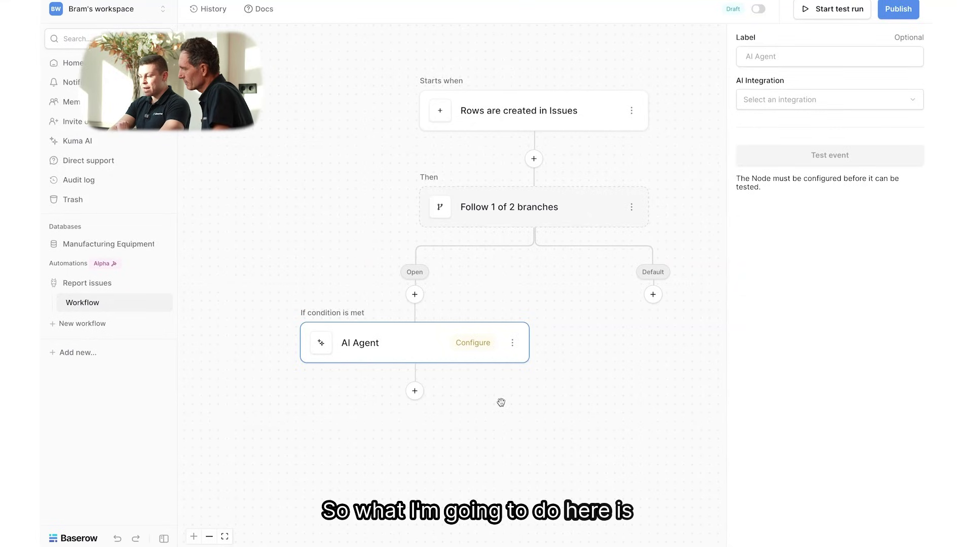
click(807, 99)
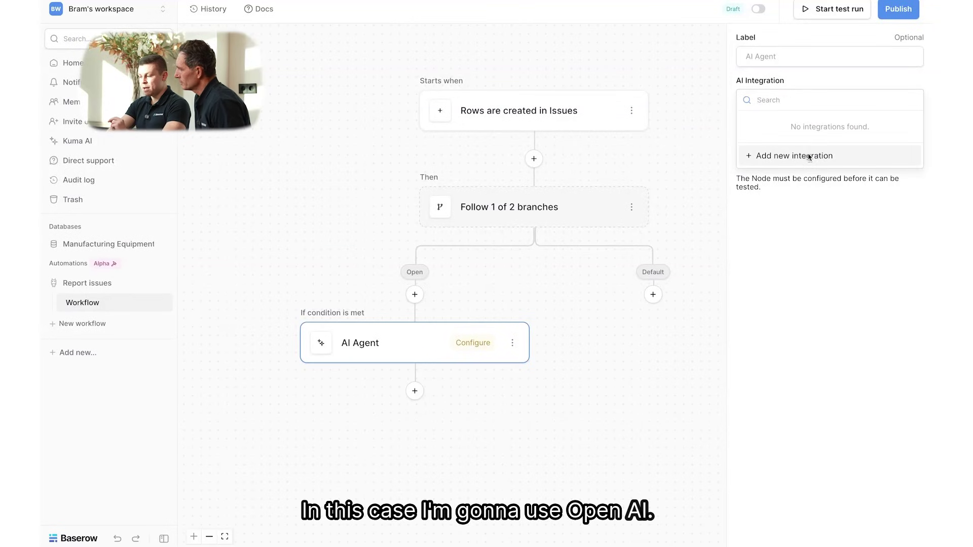
Create a new OpenAI integration for the AI Agent using the gpt-5-mini model
click(810, 157)
click(628, 535)
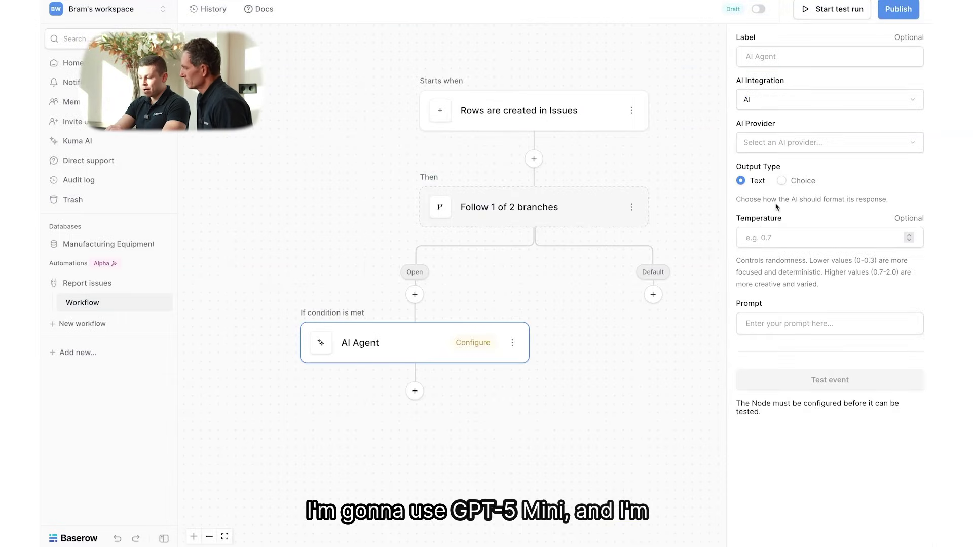
click(804, 144)
click(804, 162)
click(802, 183)
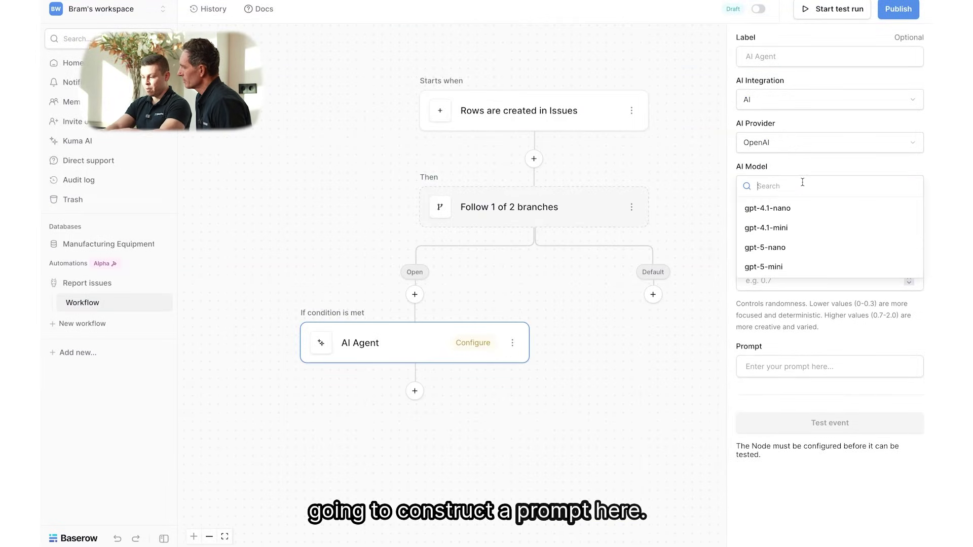
click(803, 267)
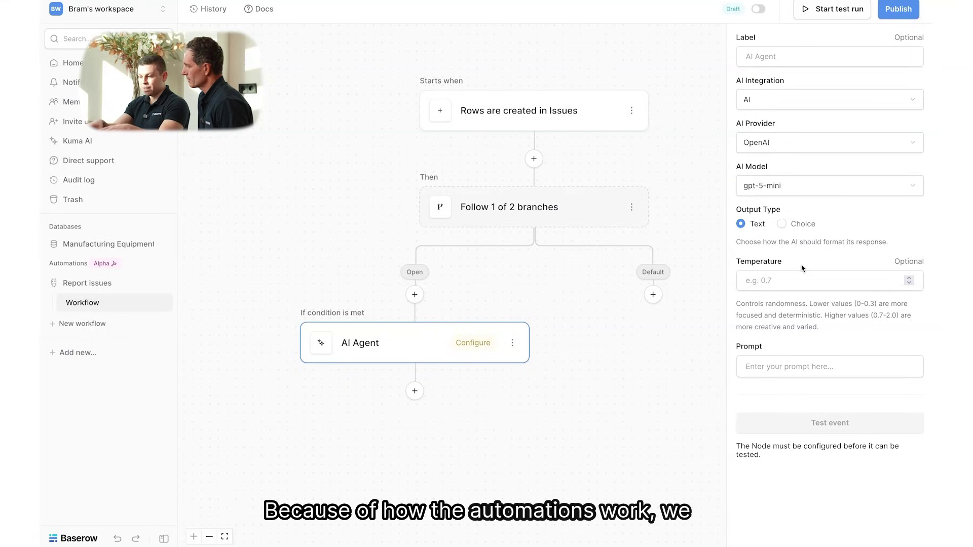
Write the prompt 'Is this description related to theft:' followed by the issue's Description field
click(784, 366)
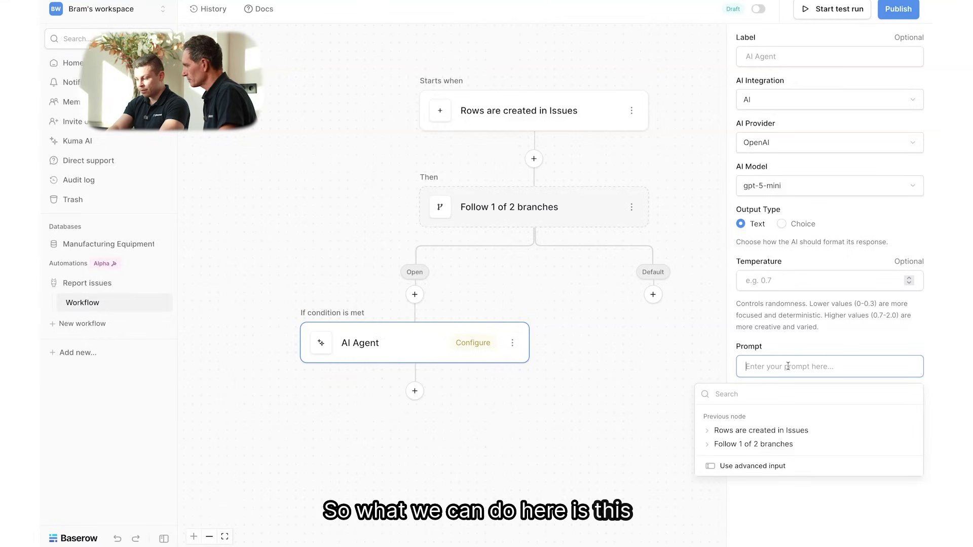
text(Is this)
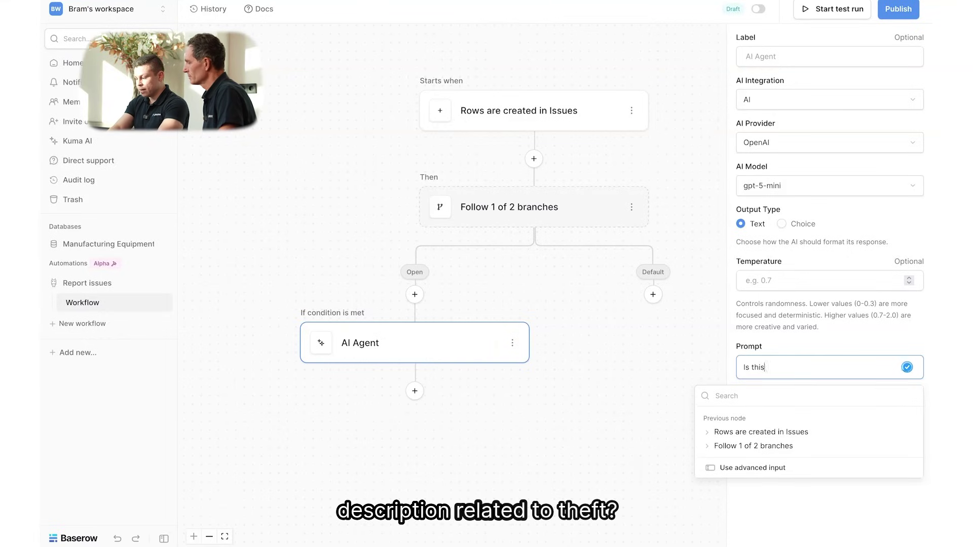
text( description related to theft:)
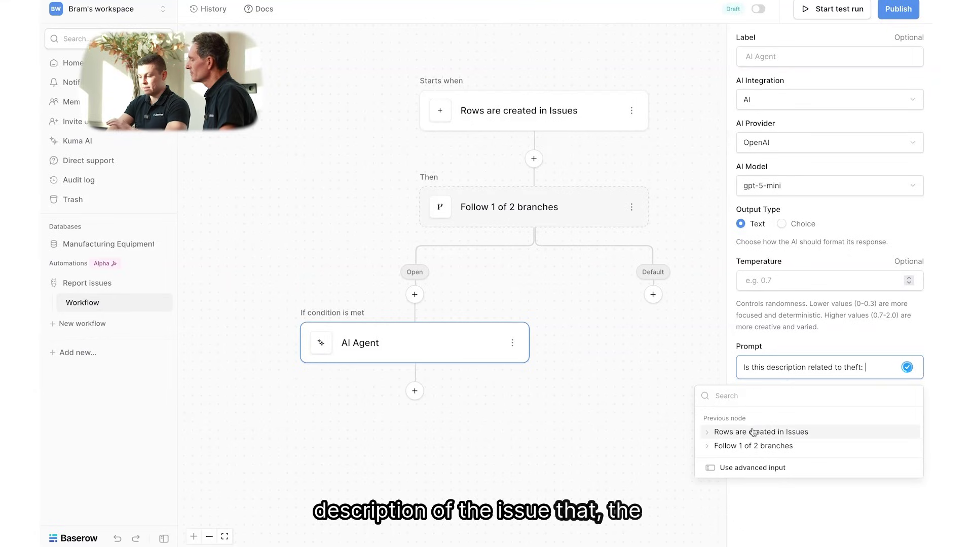
click(732, 432)
click(740, 457)
scroll(747, 463, down, 1)
scroll(747, 463, down, 3)
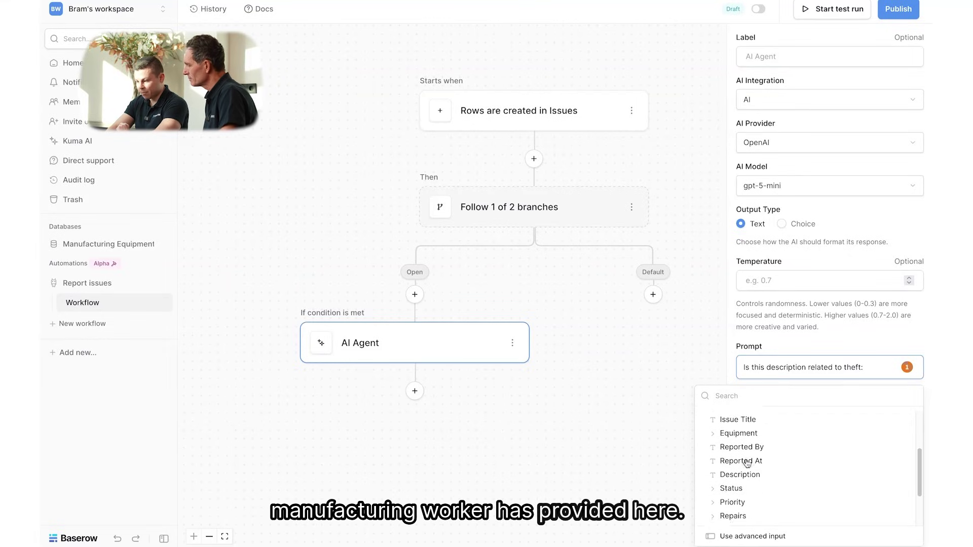
click(746, 457)
click(836, 421)
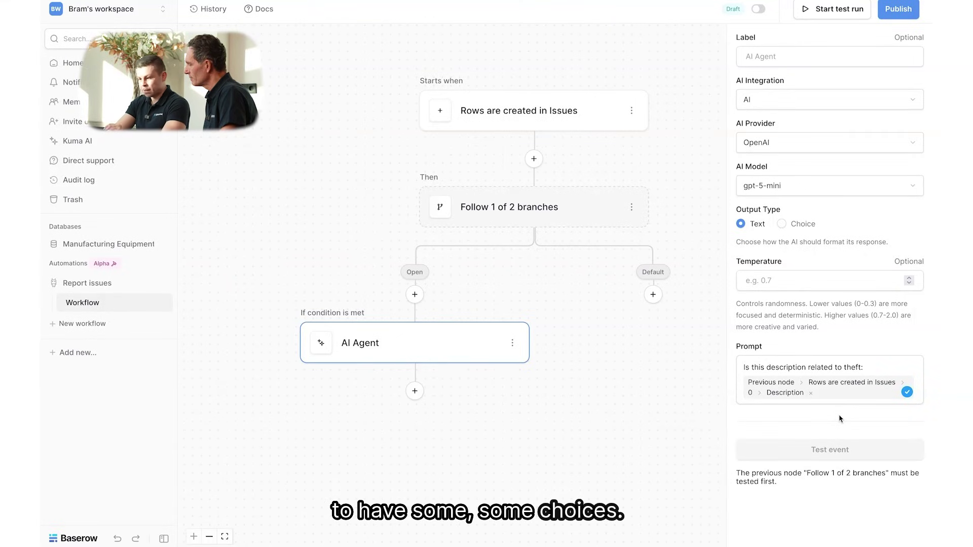
Switch the AI Agent toward choice output, then test the Open router step
click(797, 227)
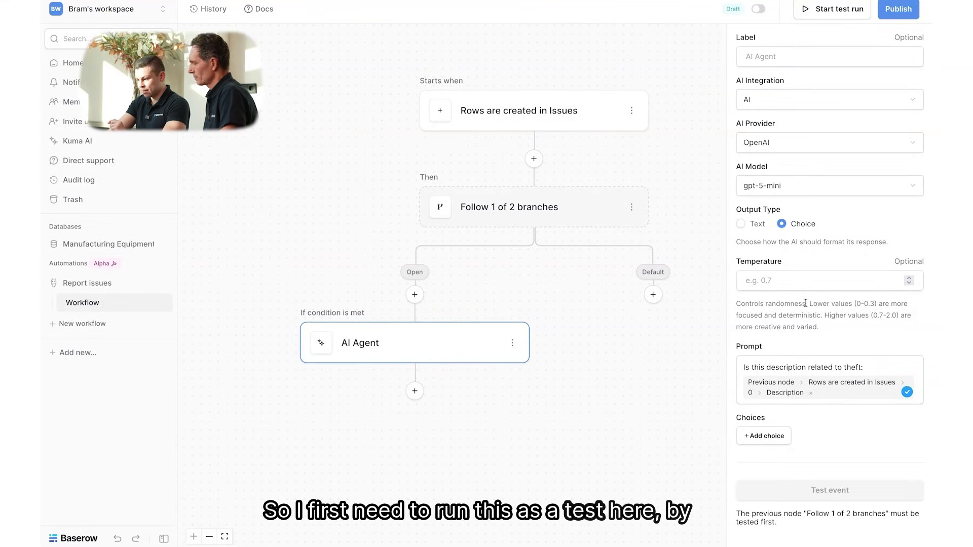
click(776, 447)
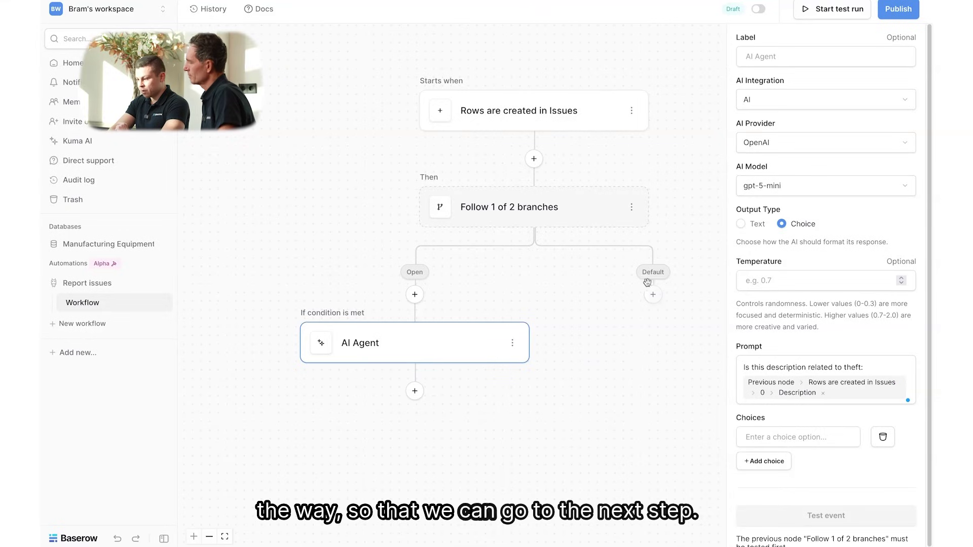
click(593, 219)
click(817, 447)
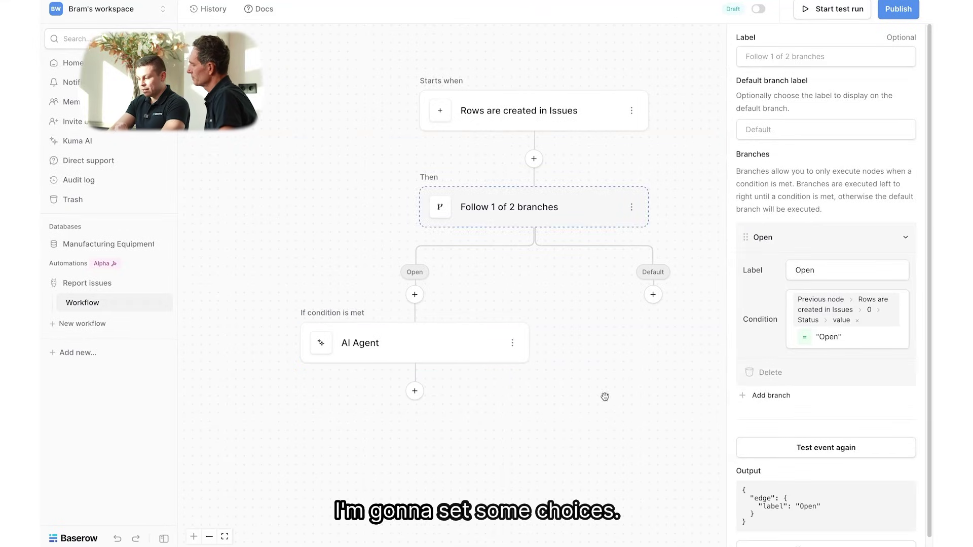
Set the AI Agent's output type to Choice with options Yes and No
click(449, 354)
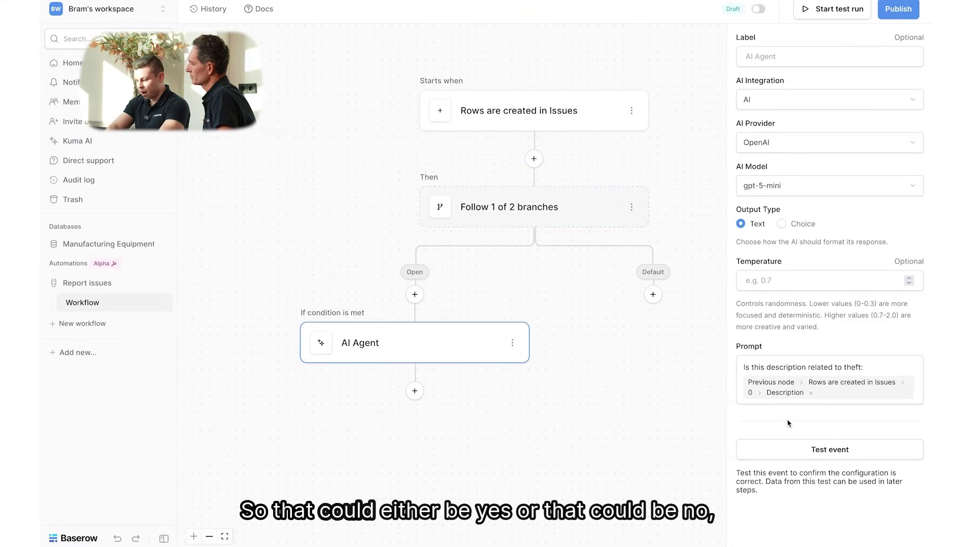
click(782, 224)
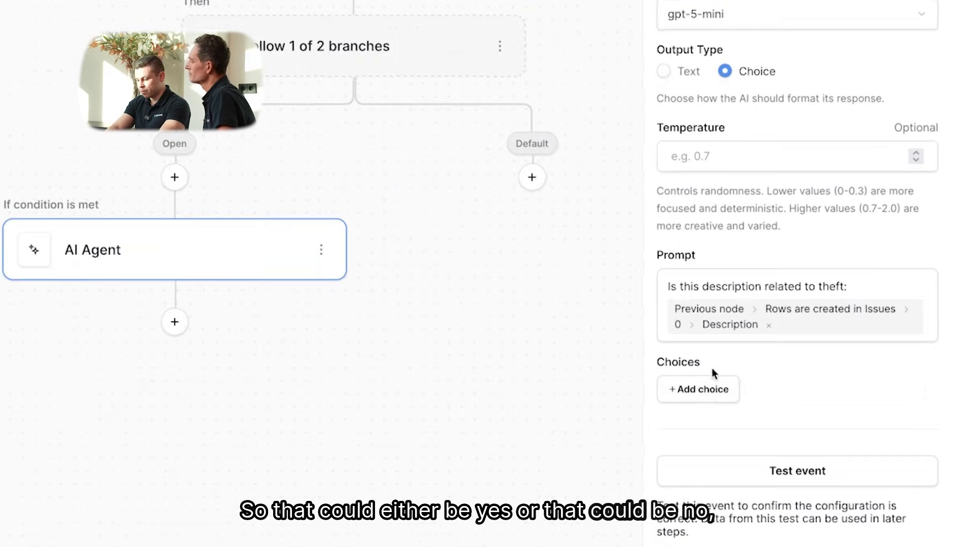
click(707, 389)
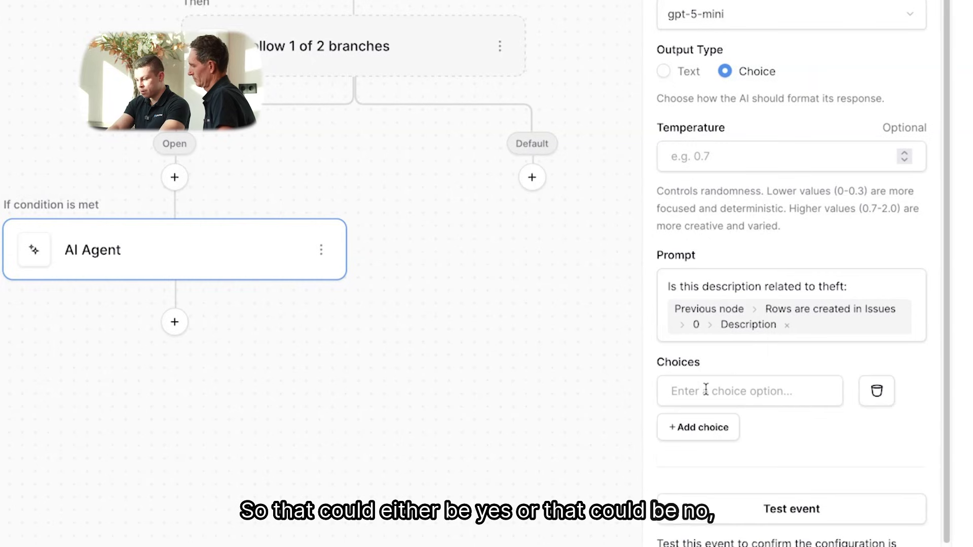
click(707, 383)
text(Yes)
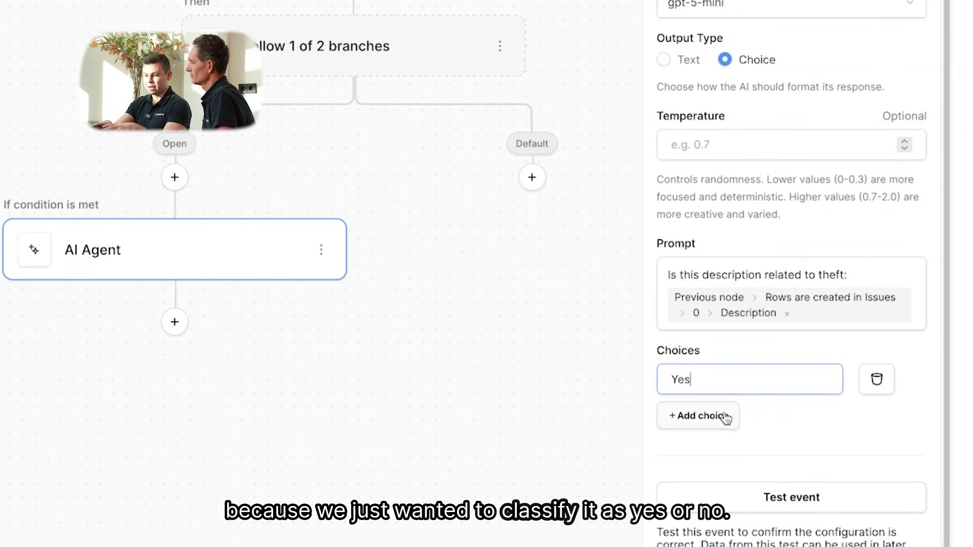
click(726, 417)
text(No)
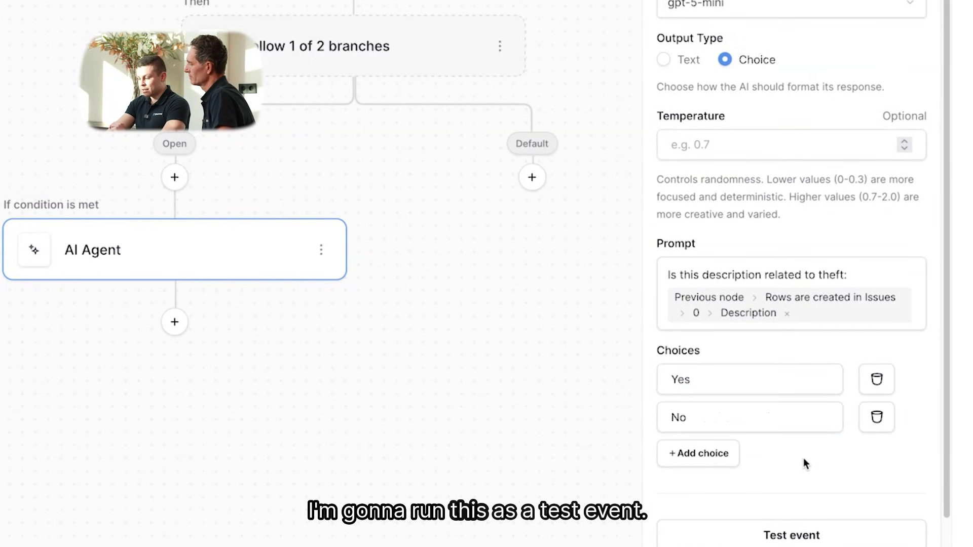
Test the AI Agent on the sample issue, confirming it returns Yes
scroll(803, 458, down, 1)
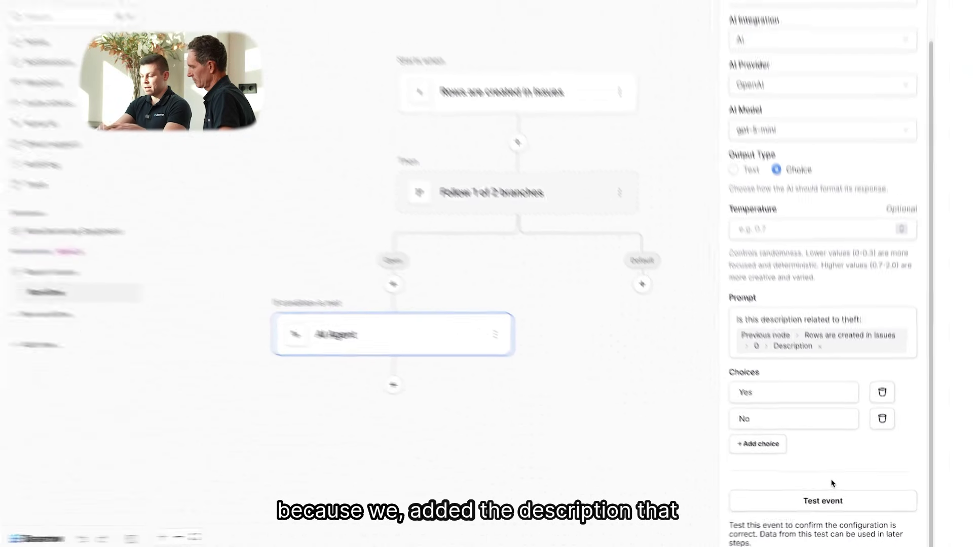
click(830, 503)
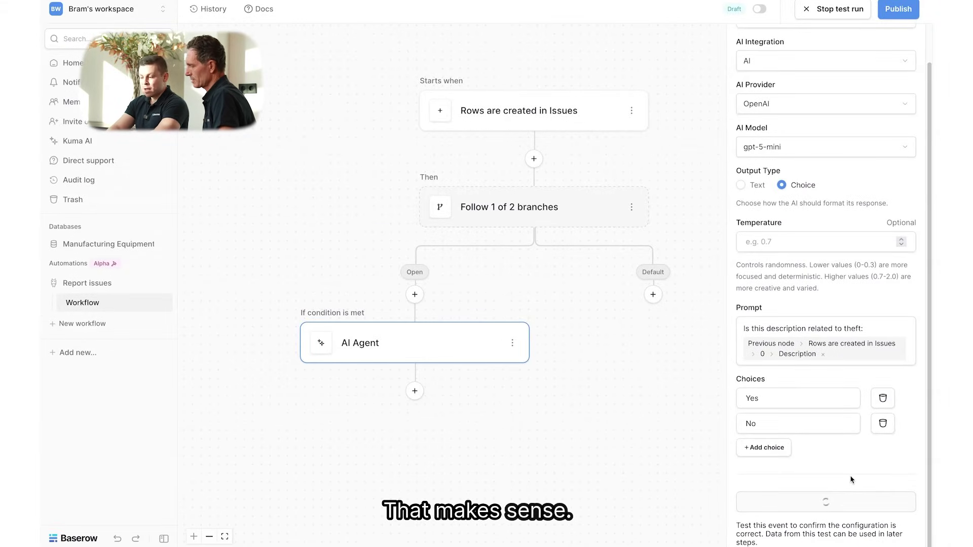
scroll(841, 487, down, 1)
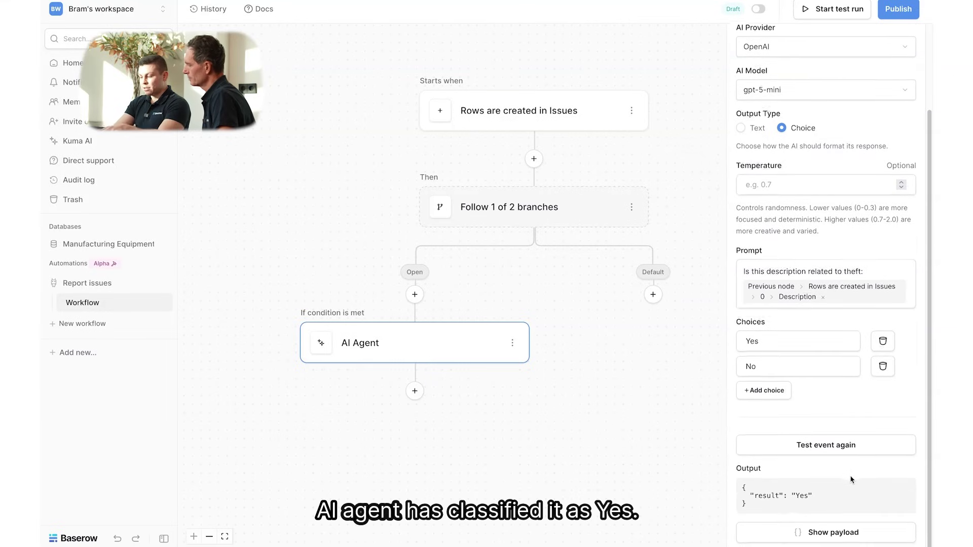
drag(749, 500, 813, 501)
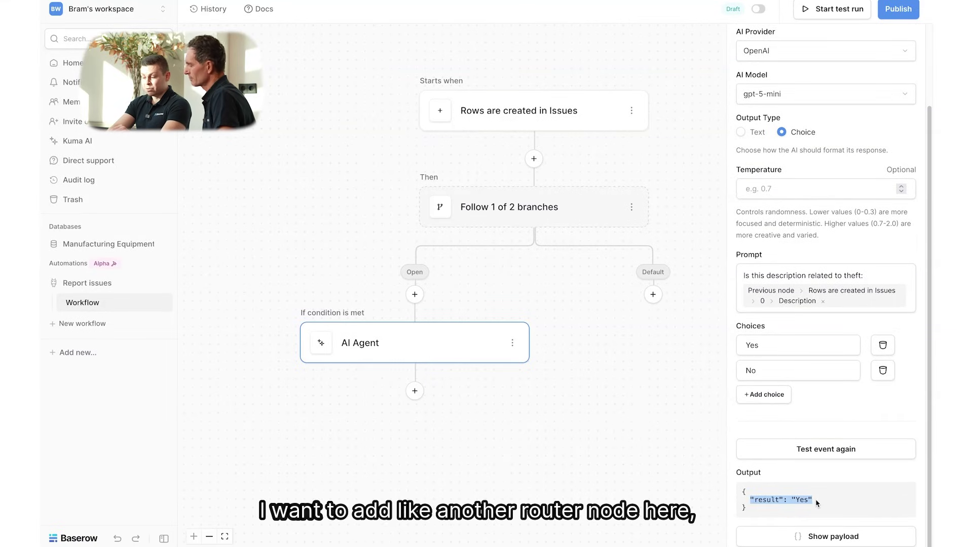
click(817, 504)
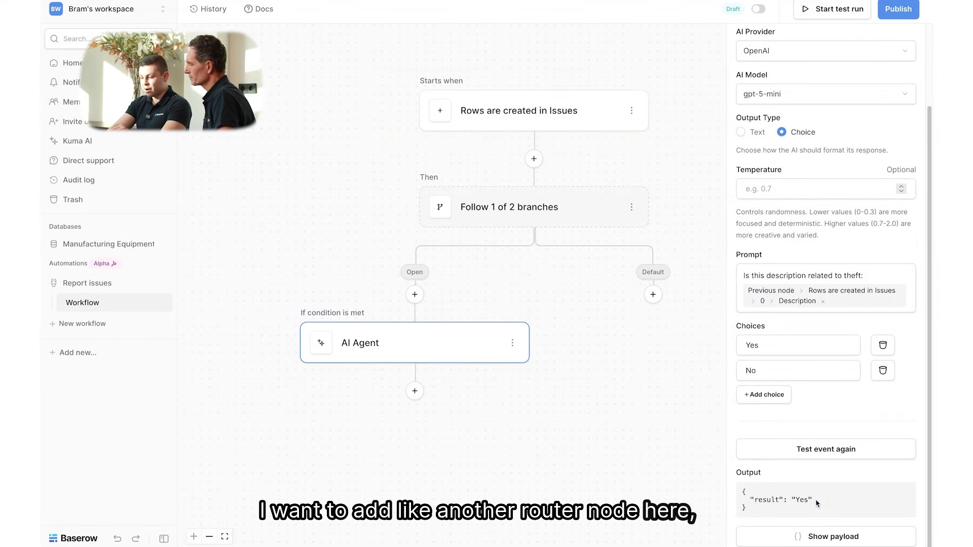
click(414, 391)
Add a router after the AI Agent with branch condition AI Response = 'Yes'
scroll(412, 476, down, 5)
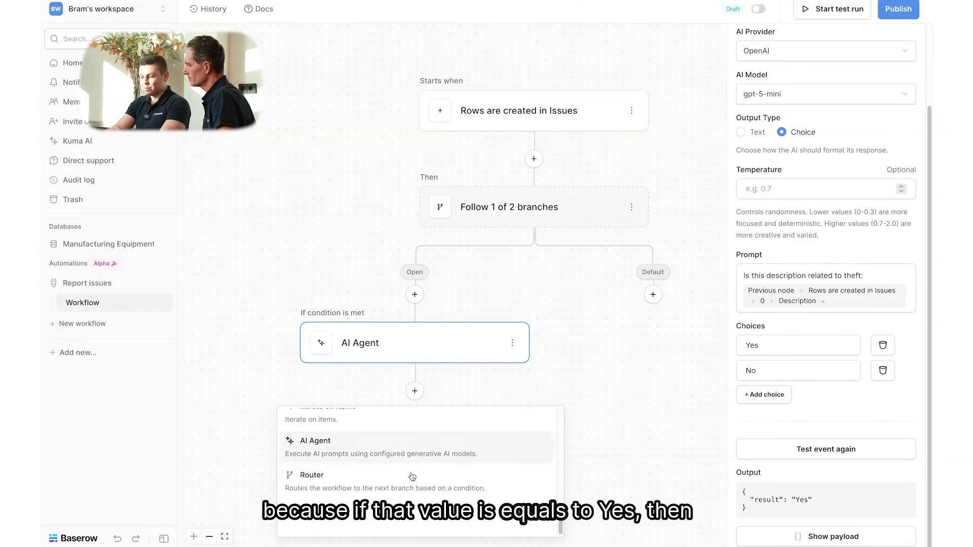
click(412, 476)
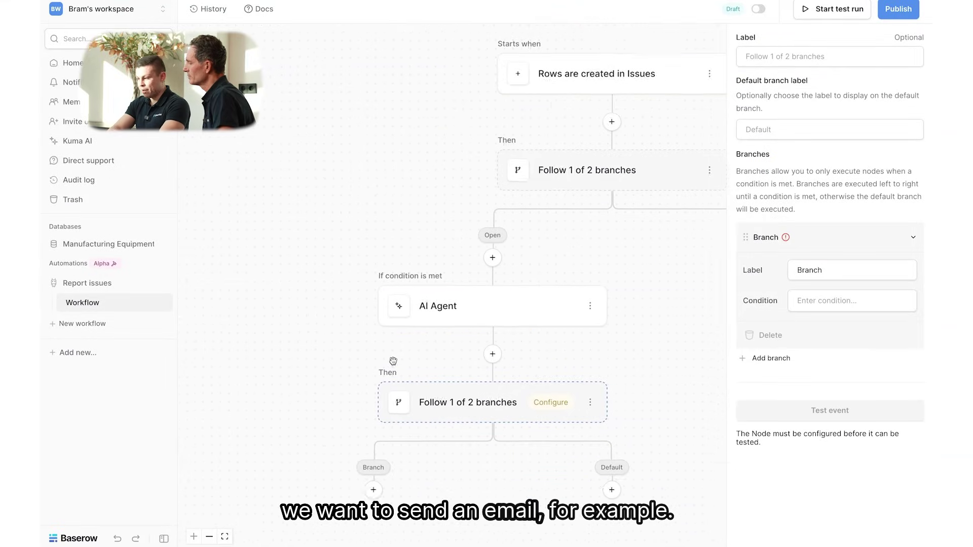
click(826, 300)
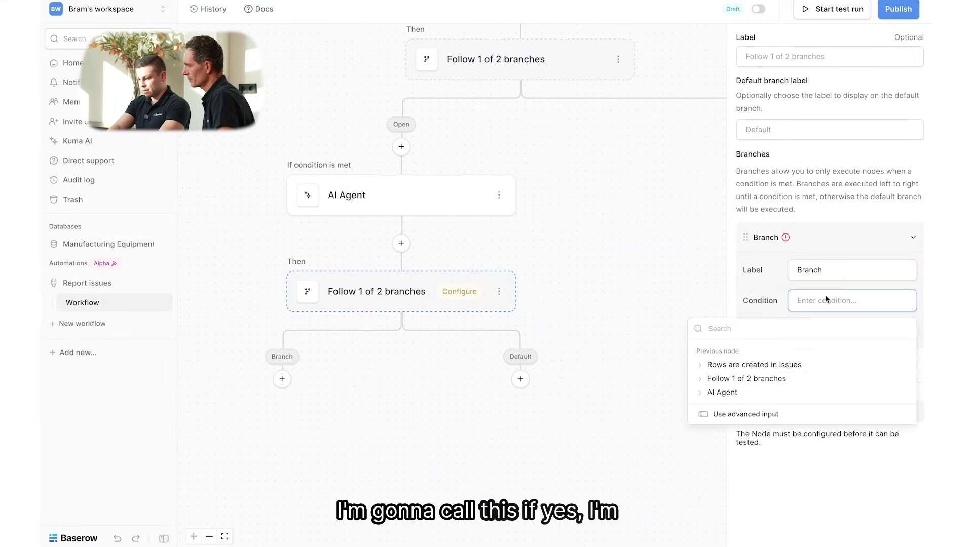
click(734, 392)
click(733, 406)
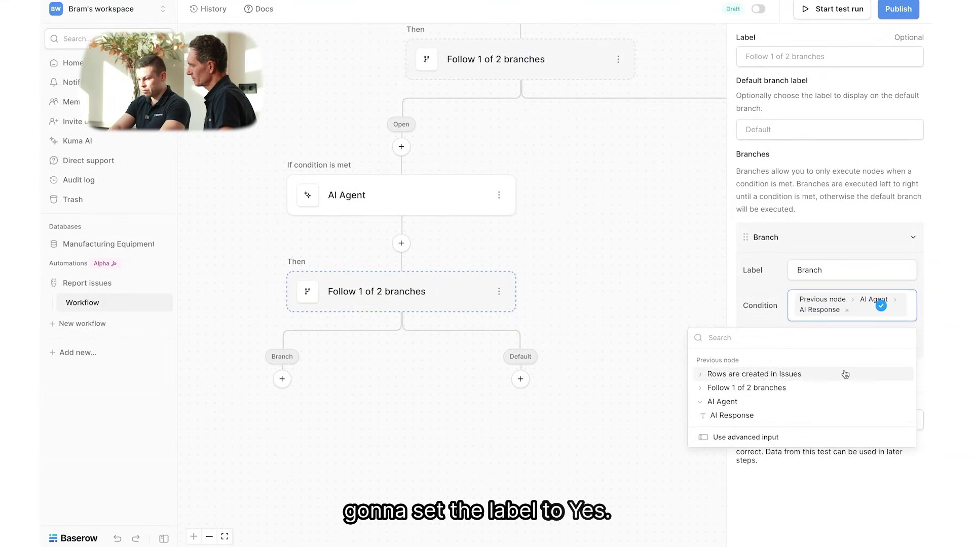
click(765, 437)
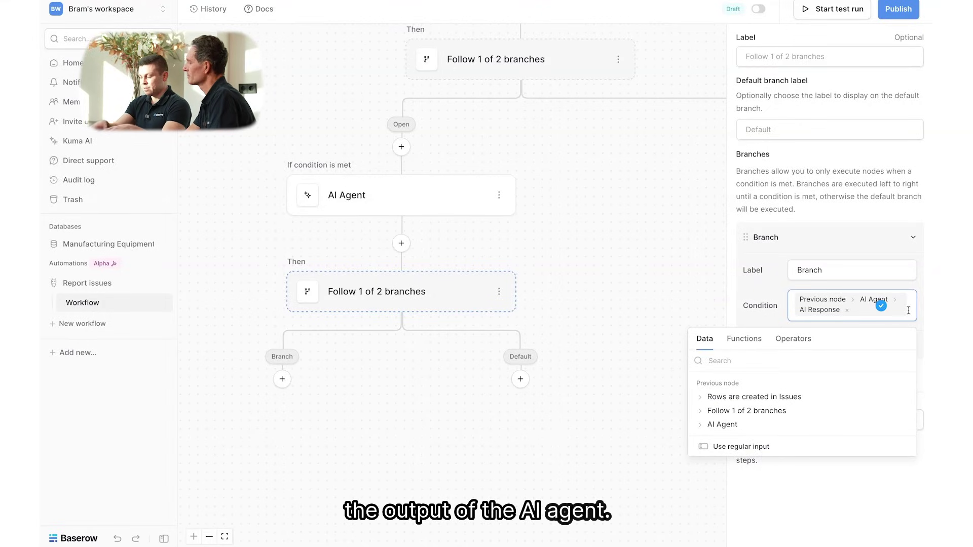
text(= 'Yes')
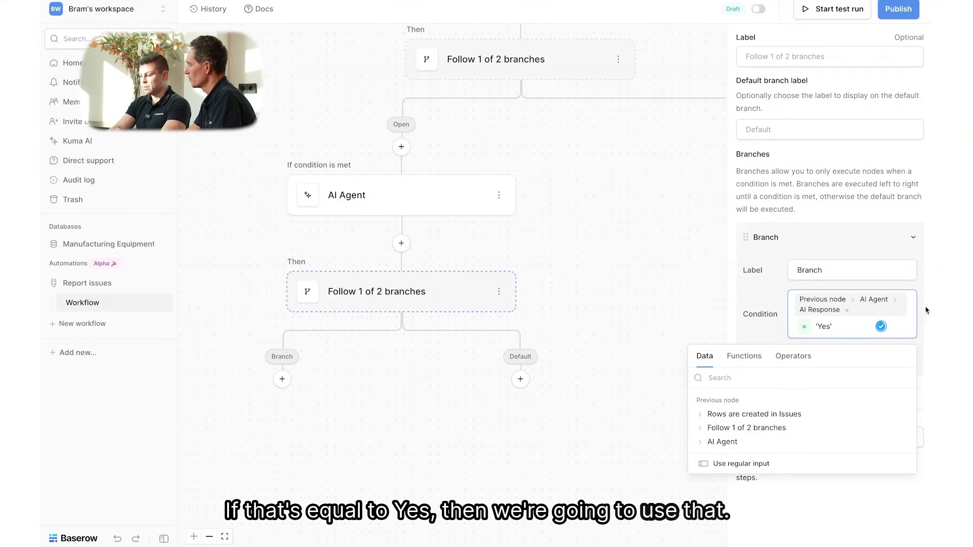
click(927, 311)
Rename the new router's branch label to Yes
click(870, 271)
key(BackSpace)
key(BackSpace)
key(BackSpace)
key(BackSpace)
key(BackSpace)
key(BackSpace)
text(Yes)
click(917, 355)
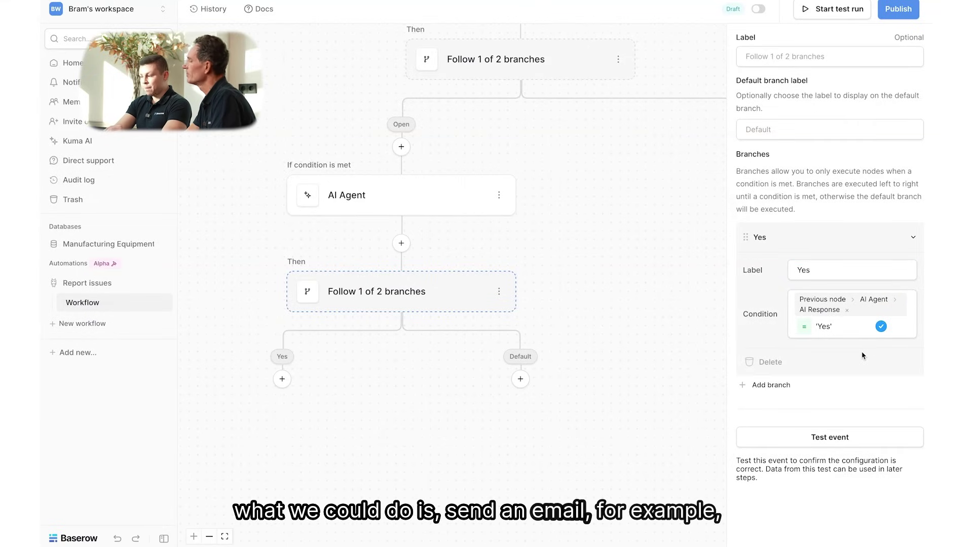
click(366, 378)
Add a Send an email step under the Yes branch and begin a new email integration
scroll(382, 421, down, 5)
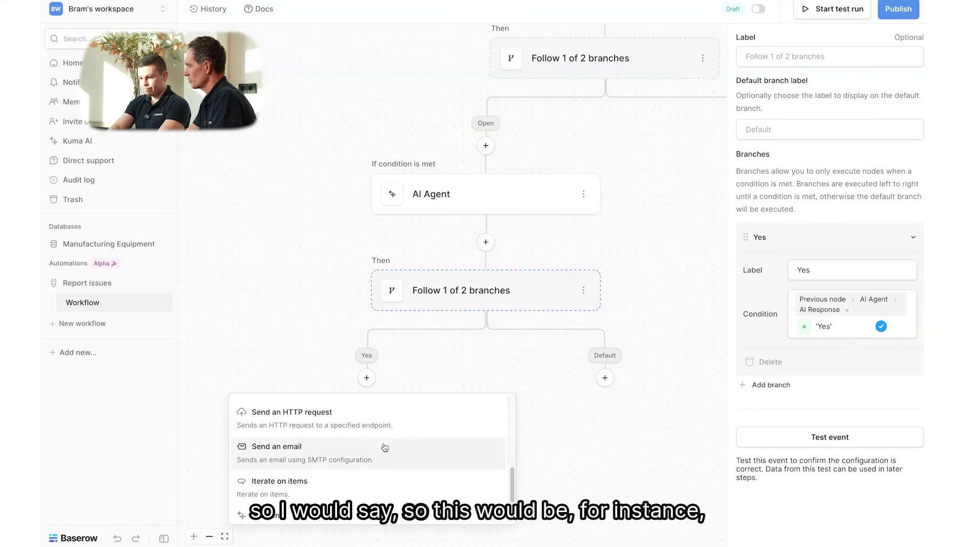
click(368, 445)
drag(503, 452, 590, 342)
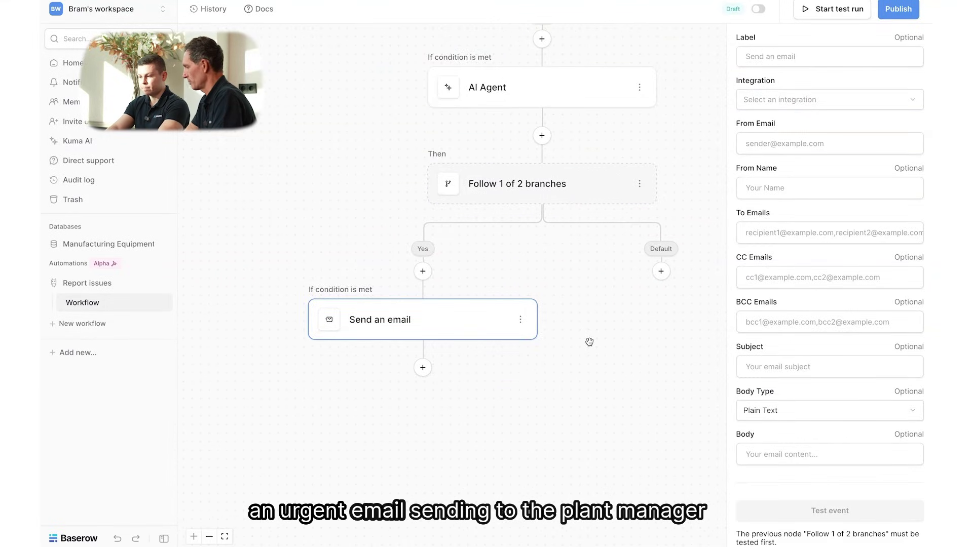
click(829, 102)
click(806, 156)
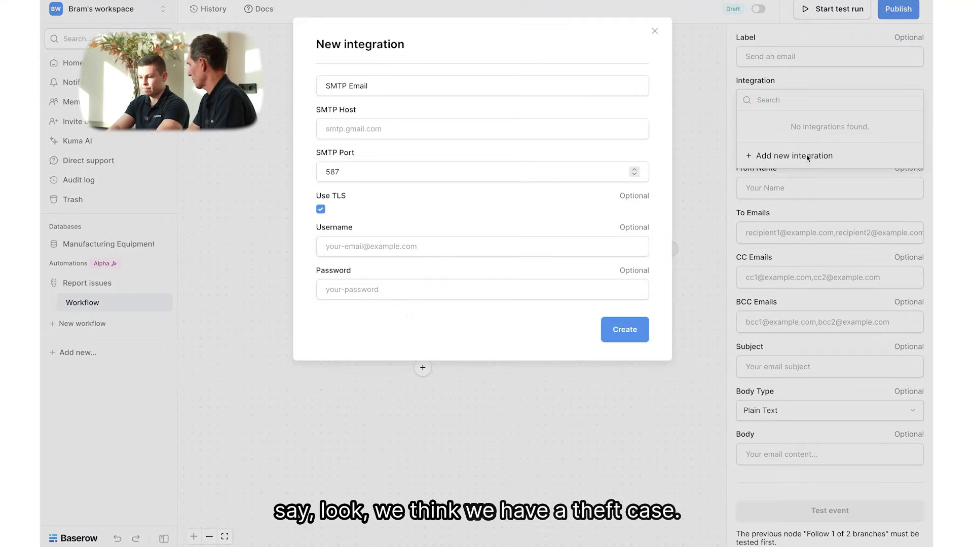
Enter SMTP host smtp.example.com with a username and password, and create the integration
click(364, 124)
text(smtp.ex)
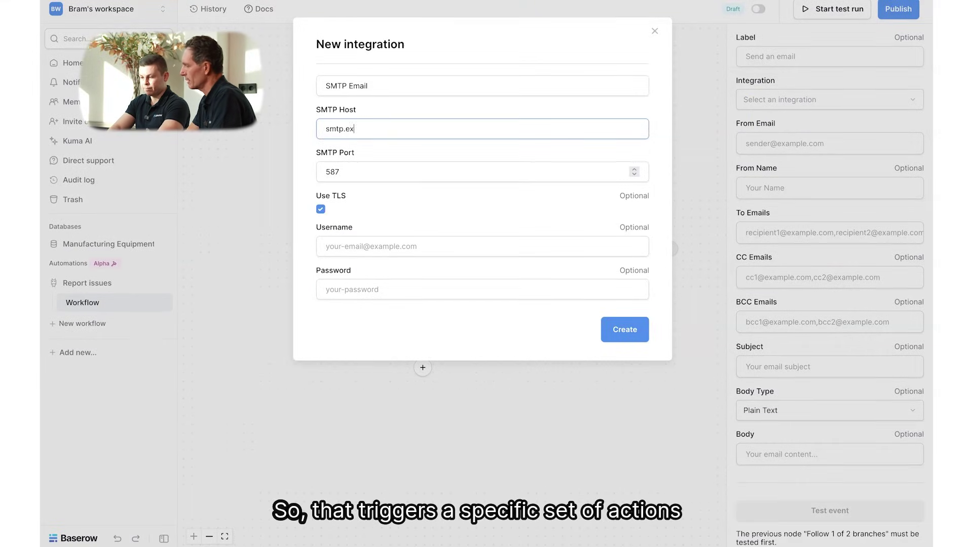
text(ample.com)
key(Tab)
key(Tab)
key(Tab)
text(test@test.com)
key(Tab)
text(test)
click(625, 330)
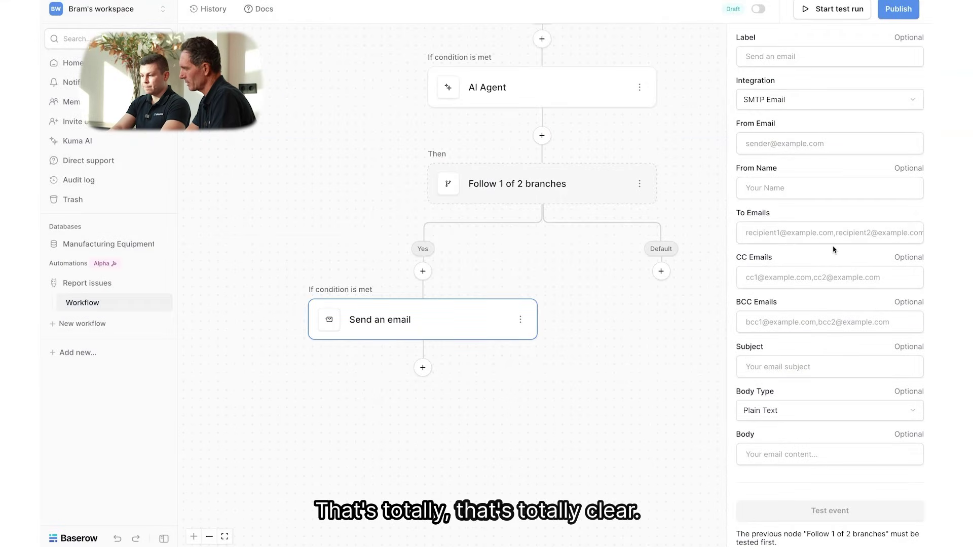